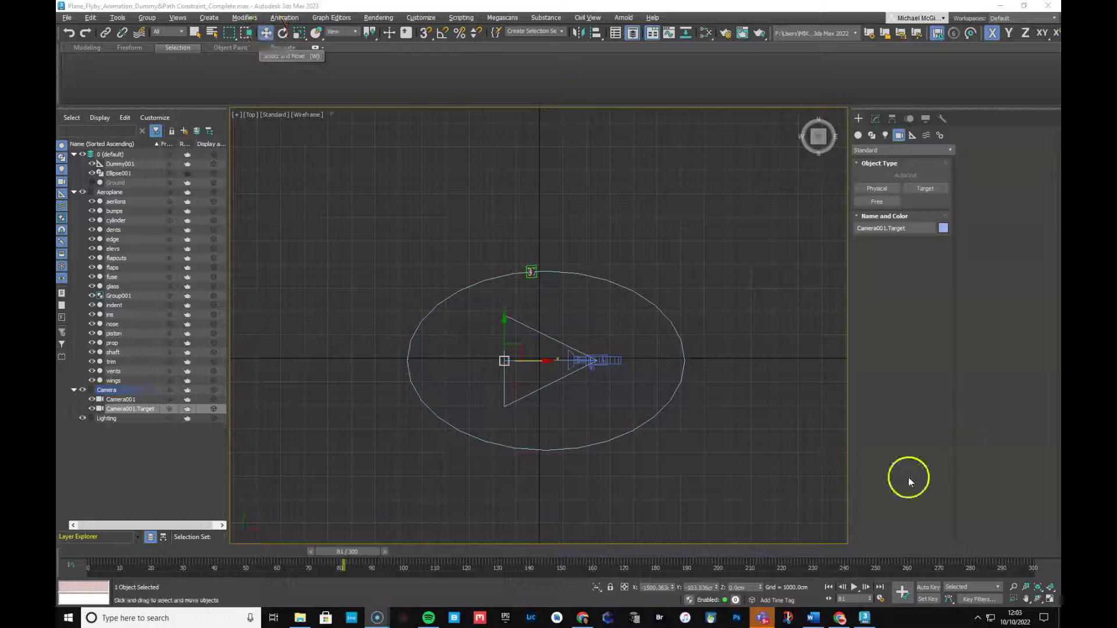
# Rewind the flyby to frame 68 and select Camera001, then Camera001.Target
pyautogui.moveTo(354, 553); pyautogui.dragTo(315, 542)
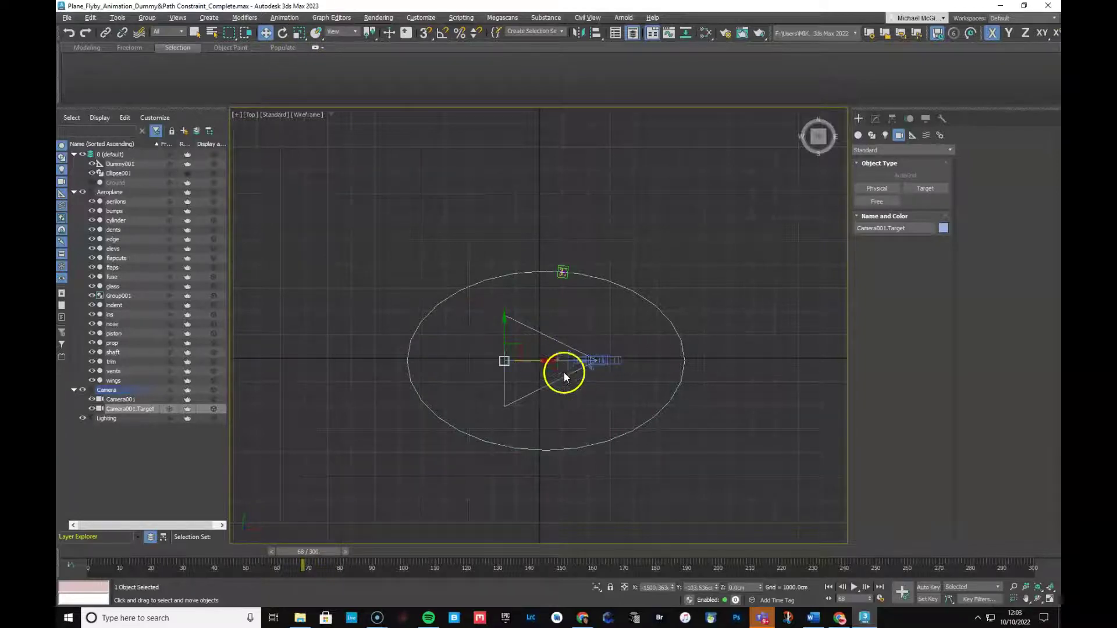
pyautogui.click(124, 400)
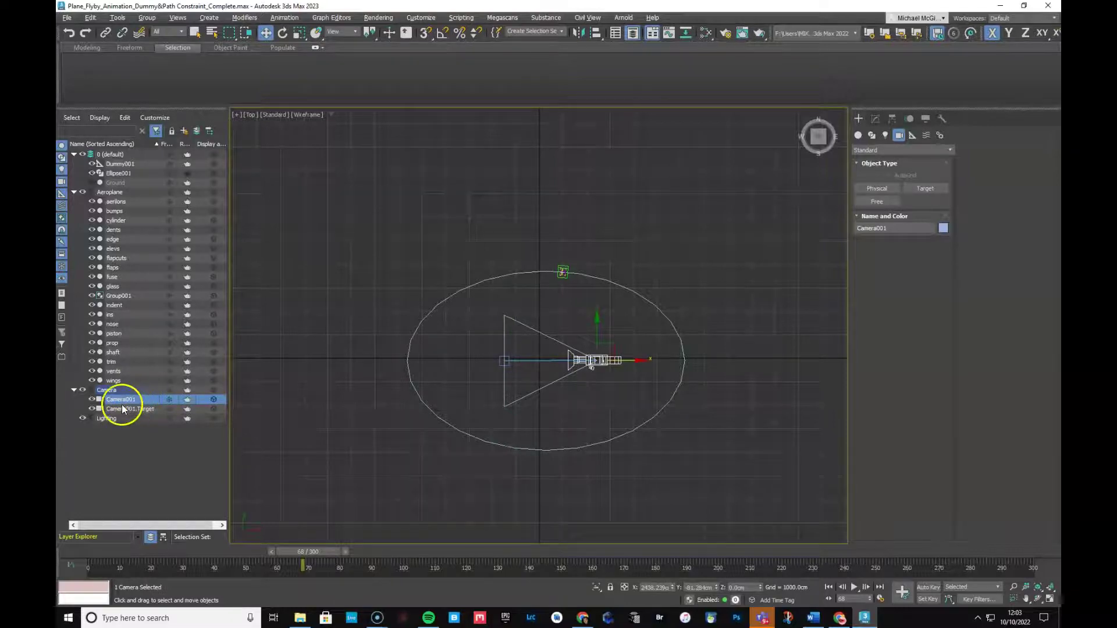
pyautogui.click(186, 429)
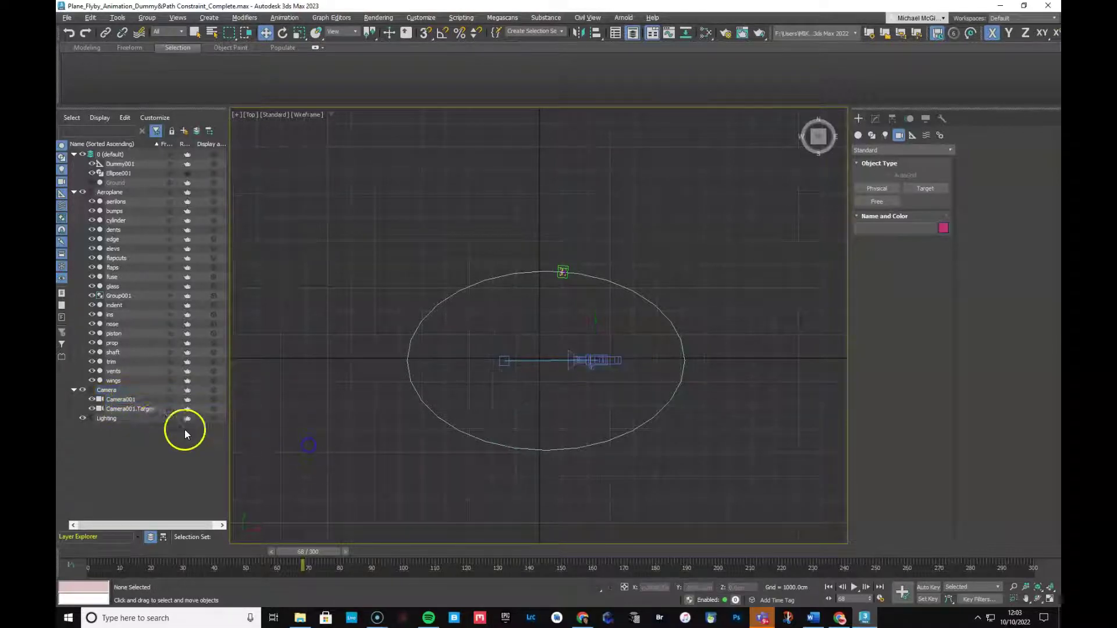
pyautogui.click(141, 409)
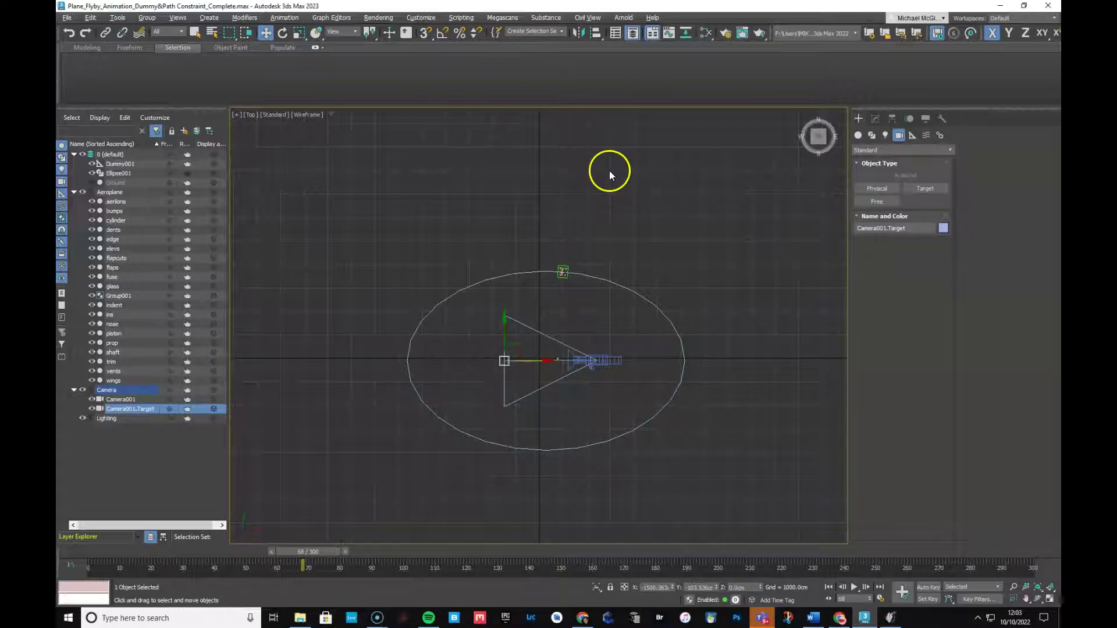
# Align Camera001.Target to Dummy001 centre-to-centre on X, Y and Z position
pyautogui.moveTo(595, 33); pyautogui.dragTo(597, 50)
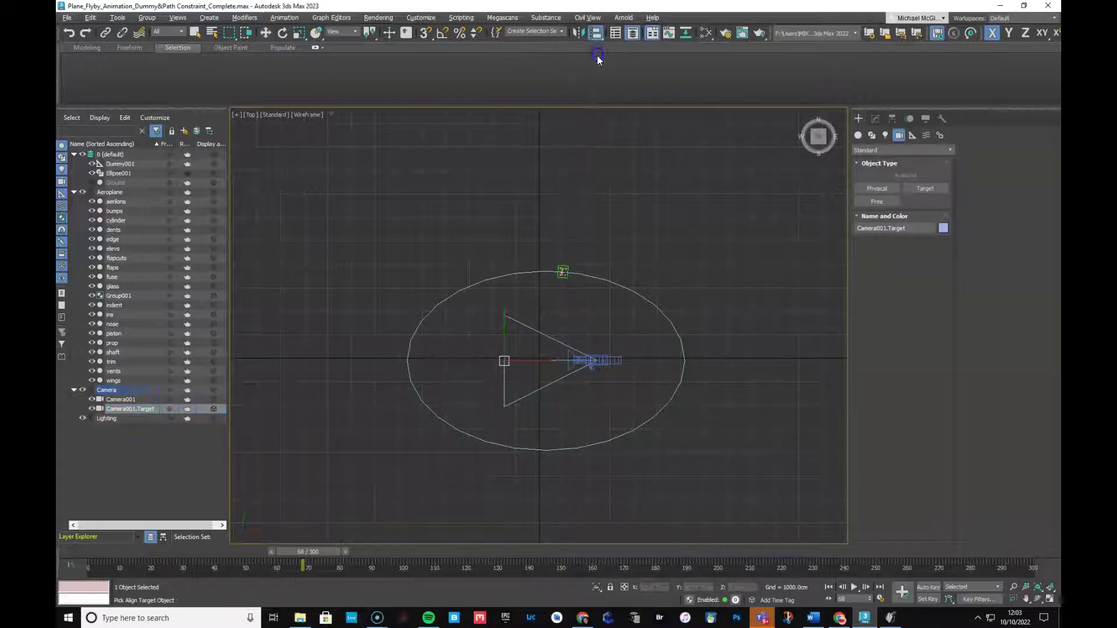
pyautogui.click(565, 270)
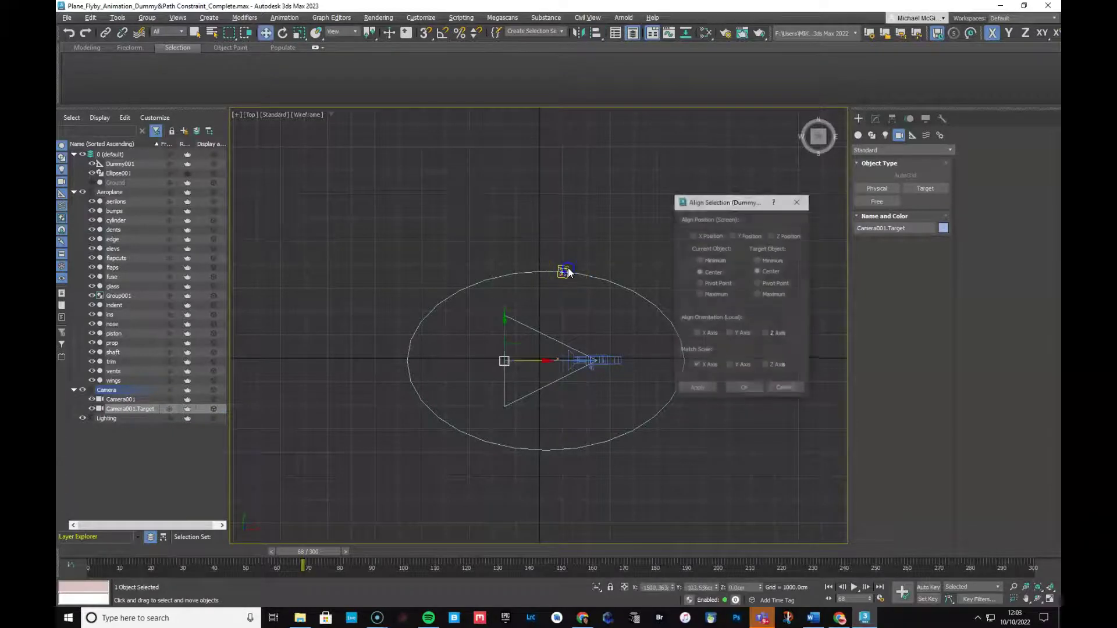
pyautogui.click(703, 236)
pyautogui.click(738, 236)
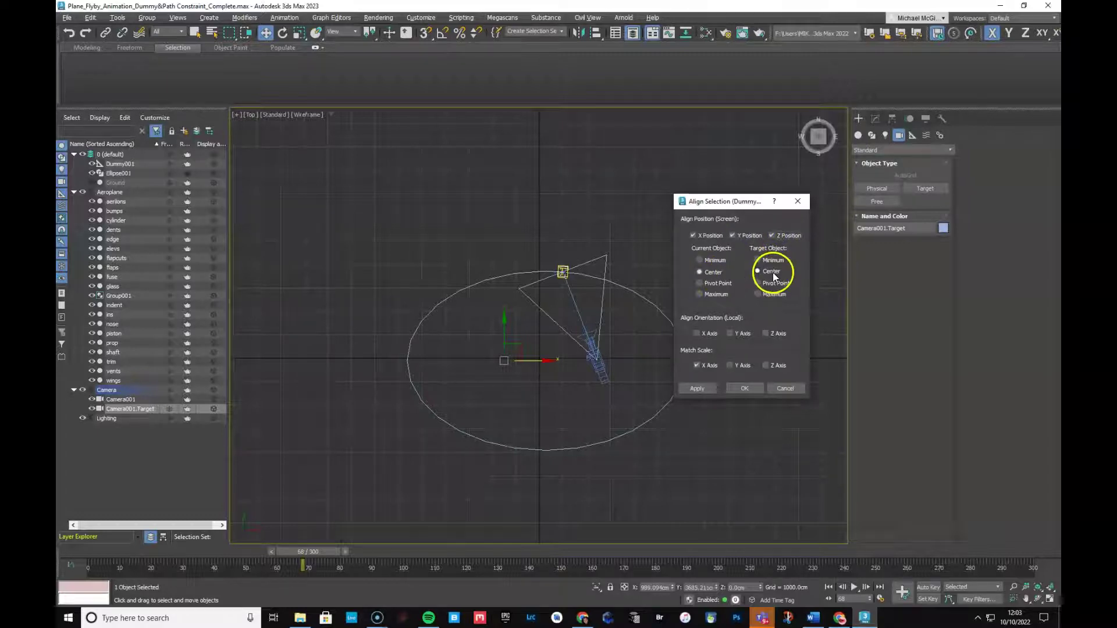
pyautogui.click(739, 390)
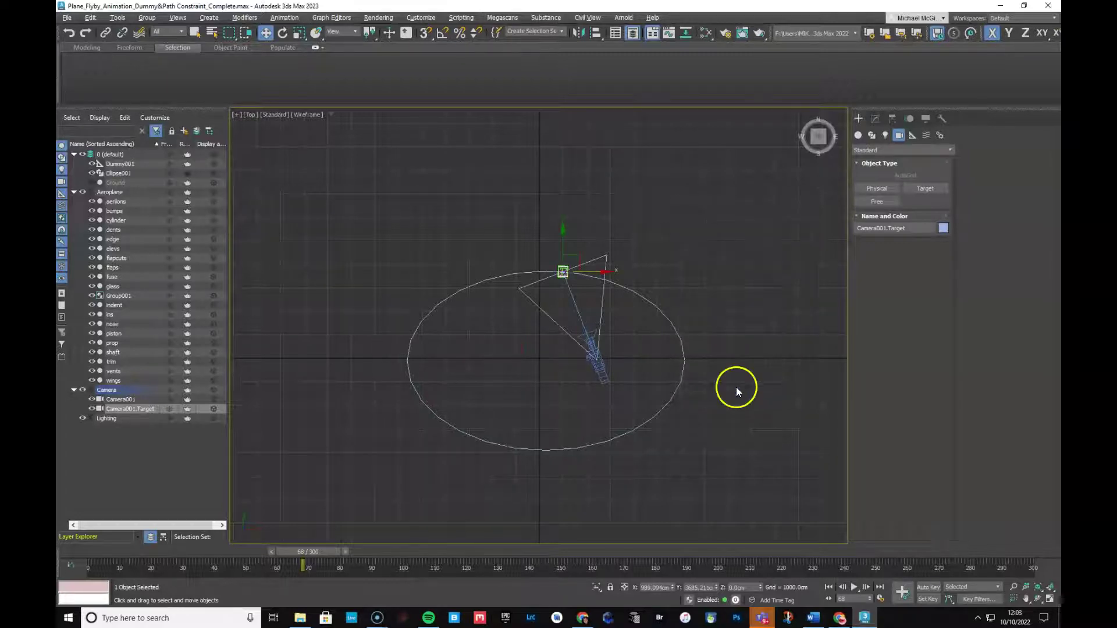
# Apply a Link Constraint to Camera001.Target with Dummy001 as parent from frame 68
pyautogui.click(285, 18)
pyautogui.moveTo(371, 81)
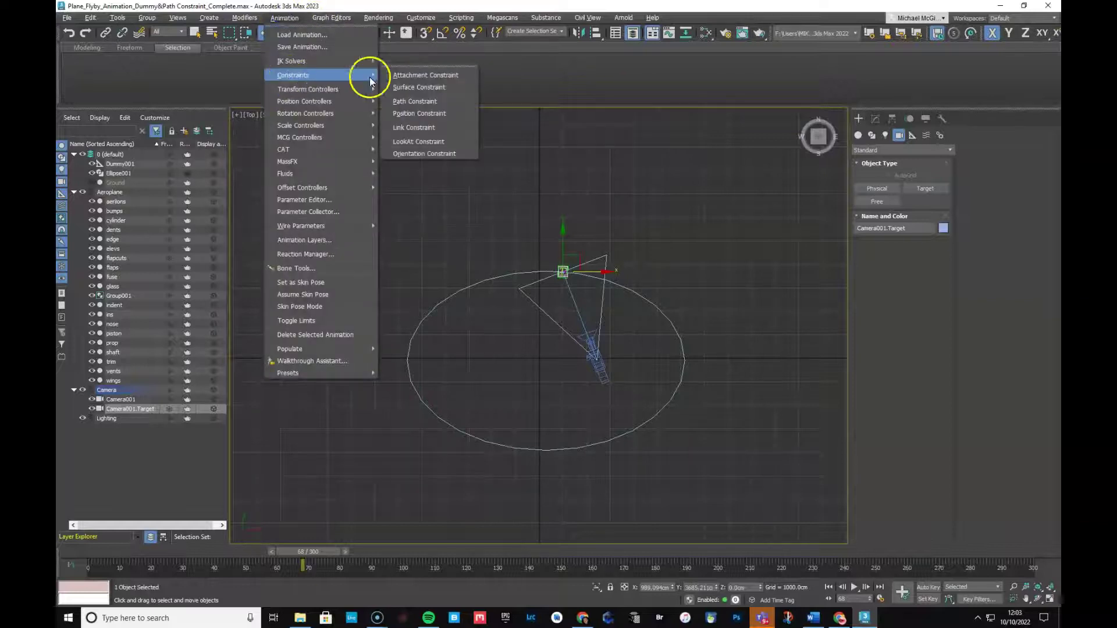
pyautogui.click(395, 128)
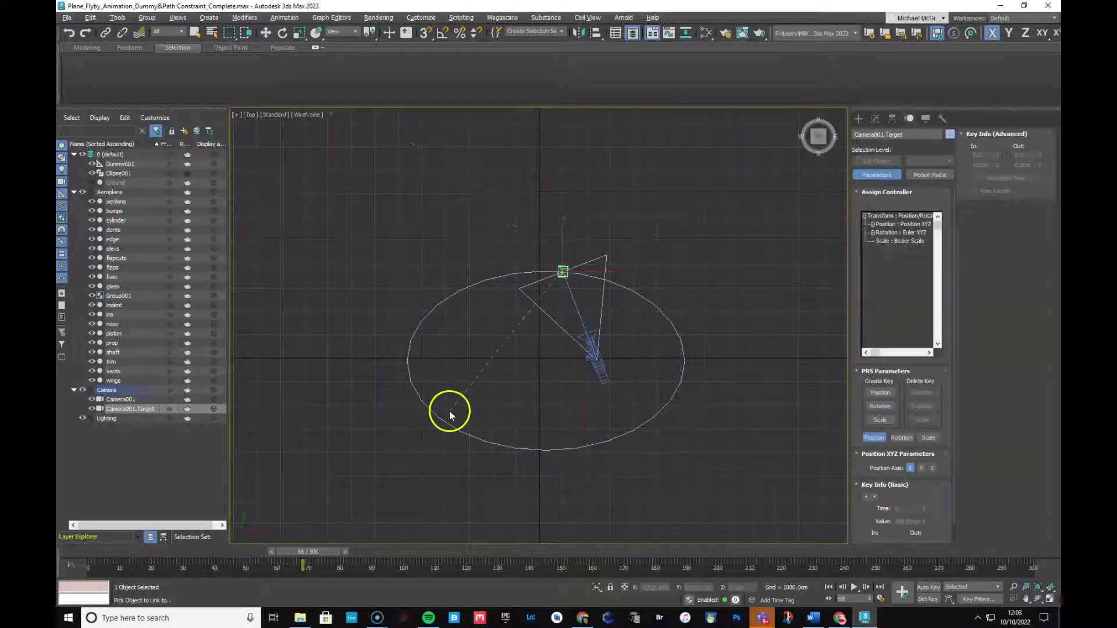
pyautogui.press('h')
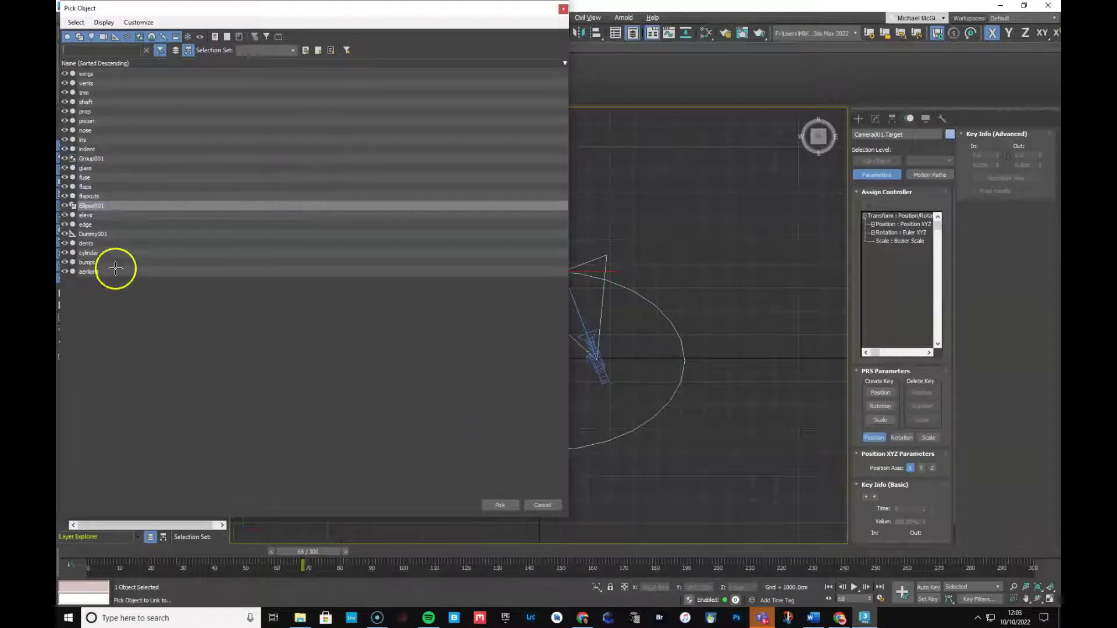
pyautogui.click(96, 233)
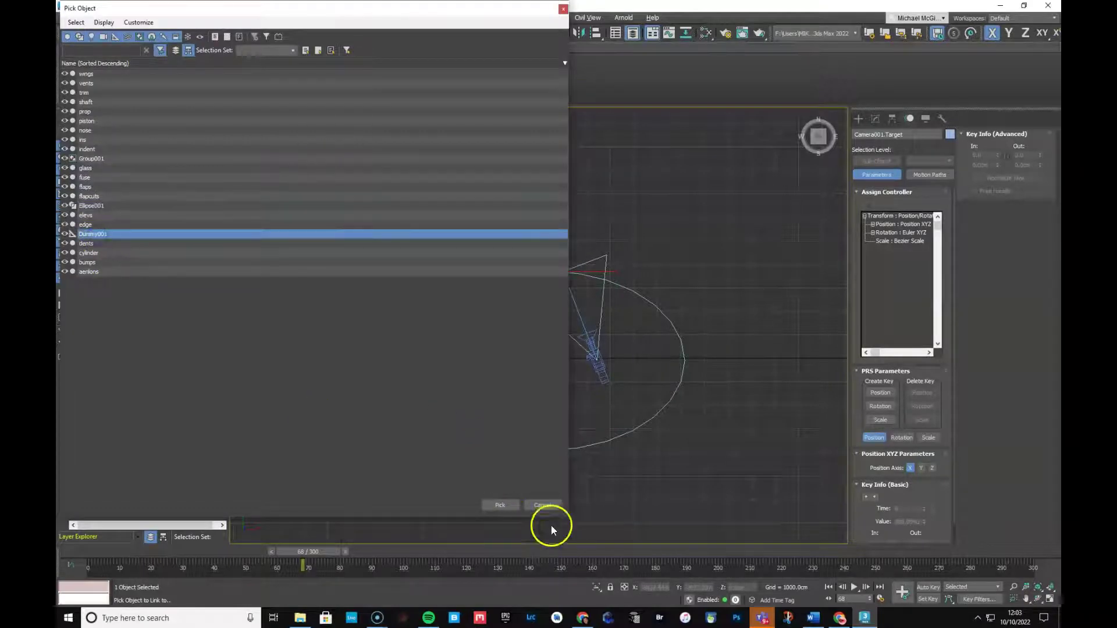
pyautogui.click(501, 504)
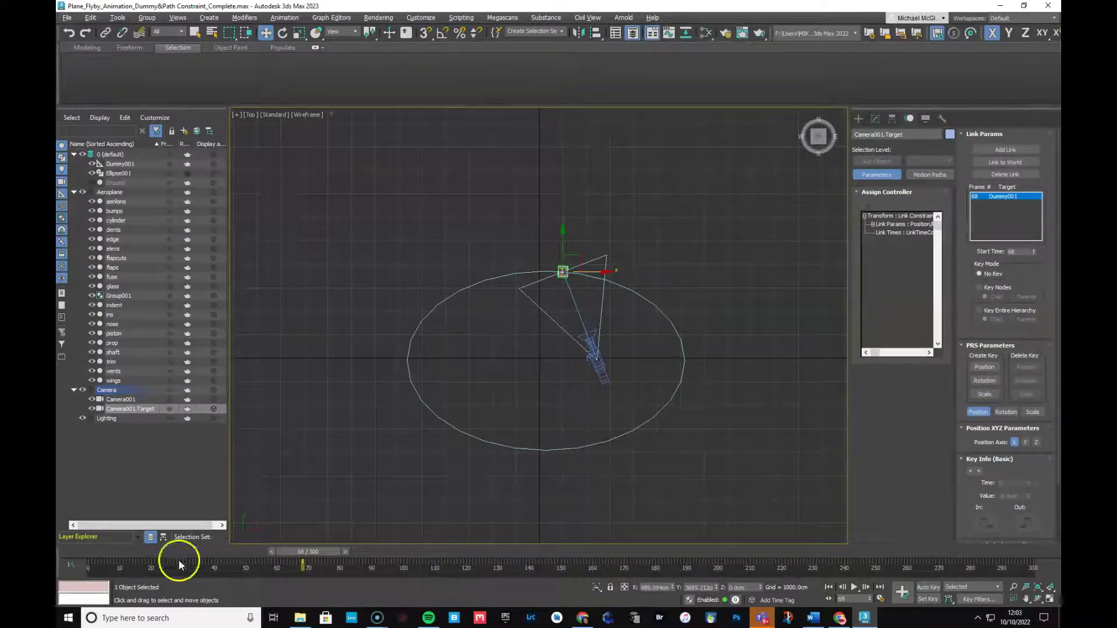
# Scrub the timeline to verify the target travels with Dummy001, stopping at frame 80
pyautogui.moveTo(312, 553); pyautogui.dragTo(375, 529)
pyautogui.press('w')
pyautogui.click(776, 553)
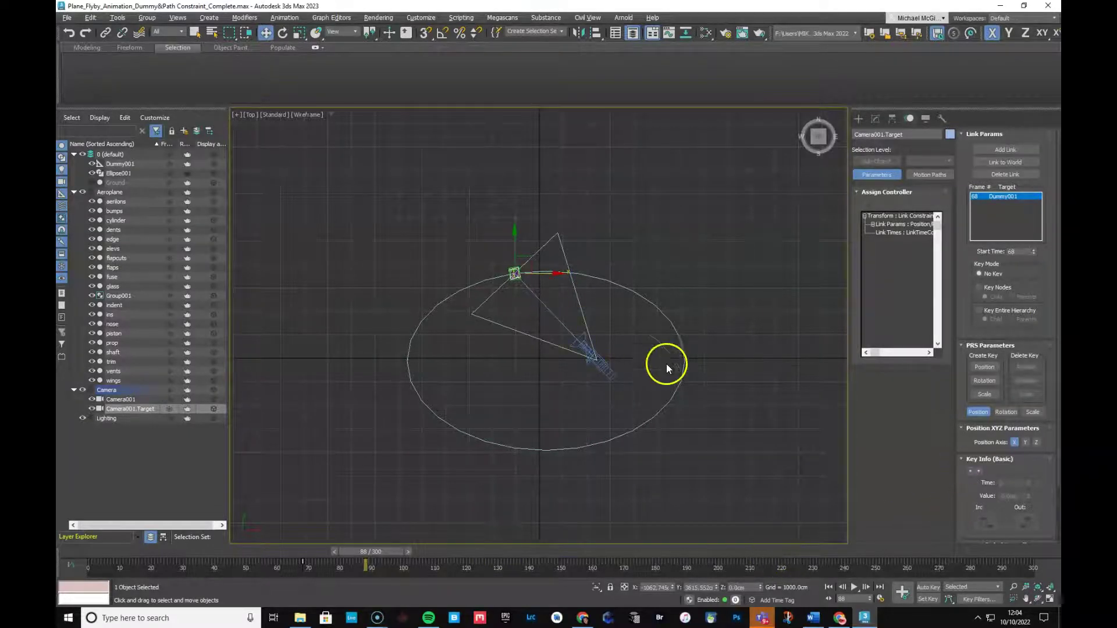
pyautogui.click(375, 552)
pyautogui.moveTo(375, 552); pyautogui.dragTo(350, 562)
# Move Camera001 up beside the plane's flight path
pyautogui.press('w')
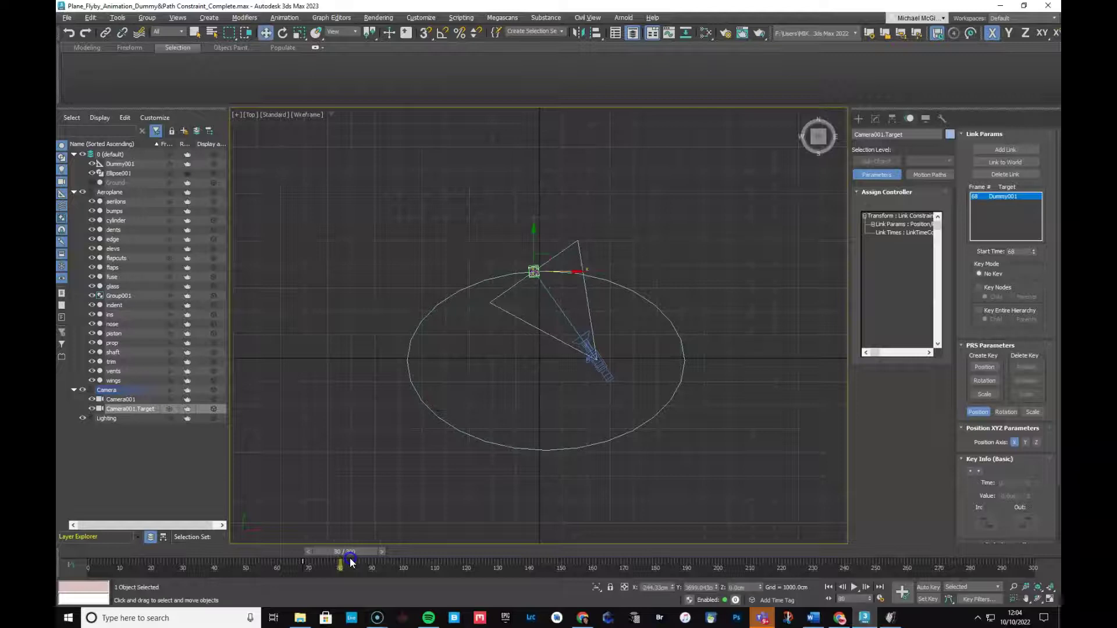
pyautogui.click(120, 398)
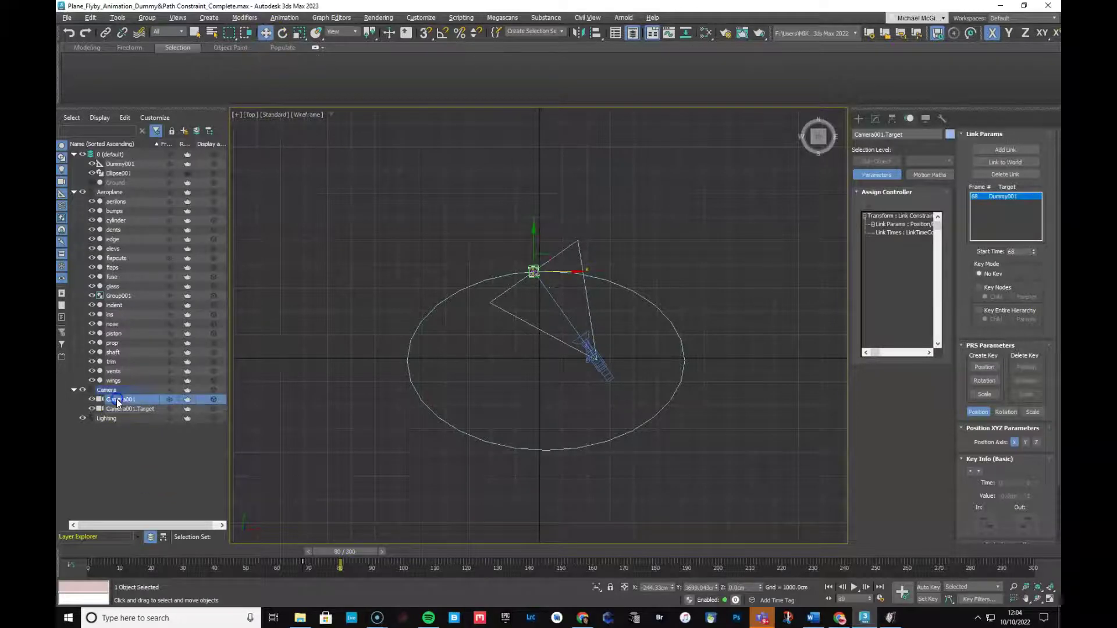
pyautogui.moveTo(604, 351); pyautogui.dragTo(514, 257)
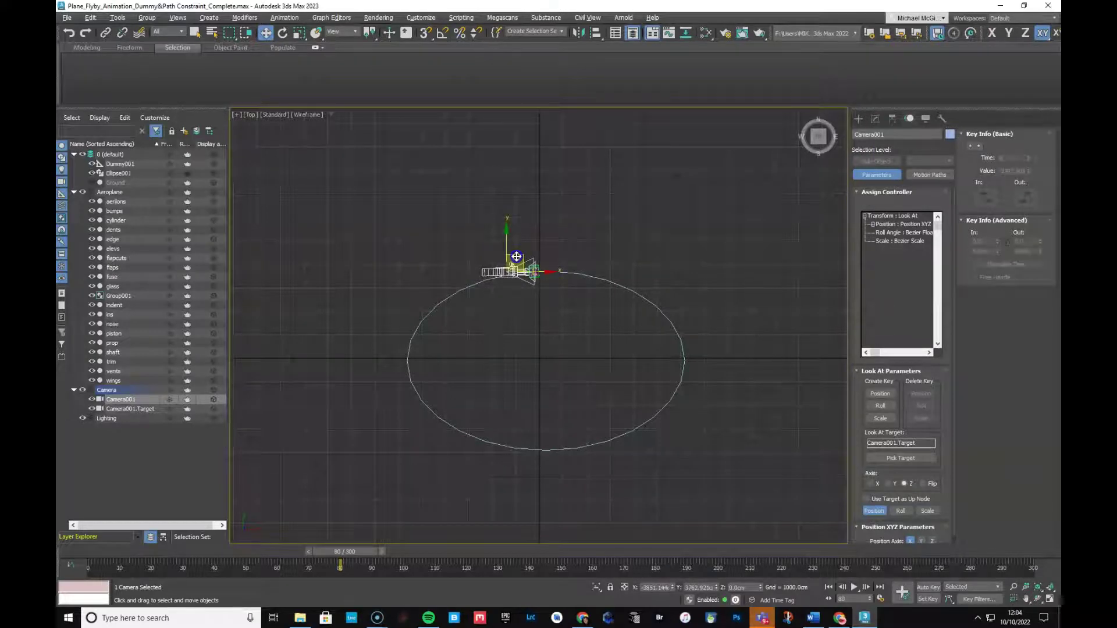
pyautogui.moveTo(517, 257); pyautogui.dragTo(513, 256)
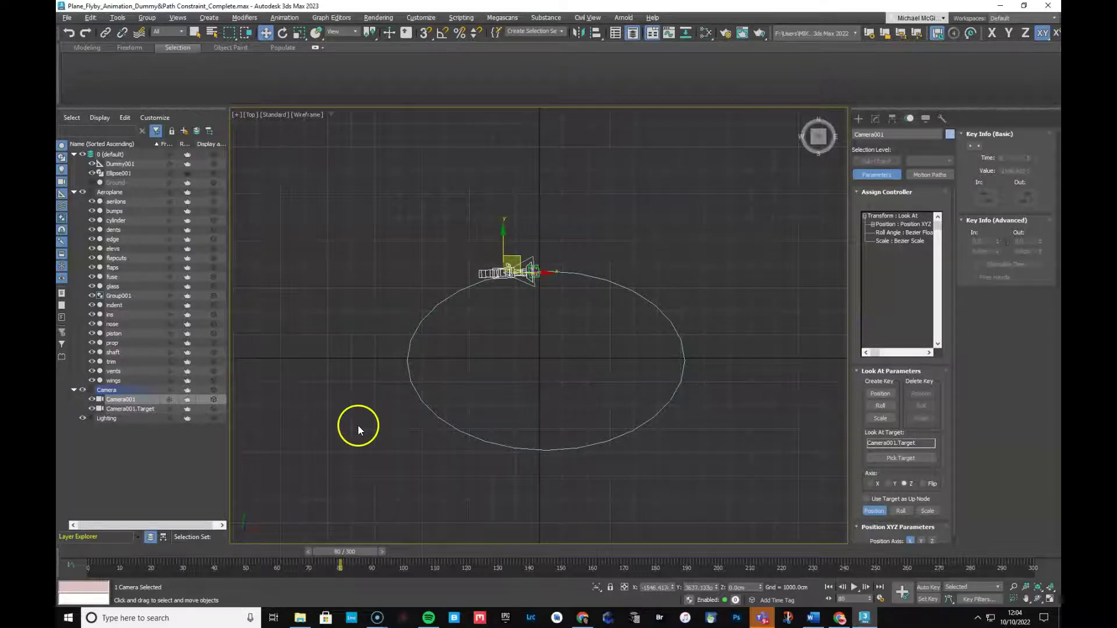
# Return to the four-viewport layout and zoom the Left view
pyautogui.hotkey('alt', 'w')
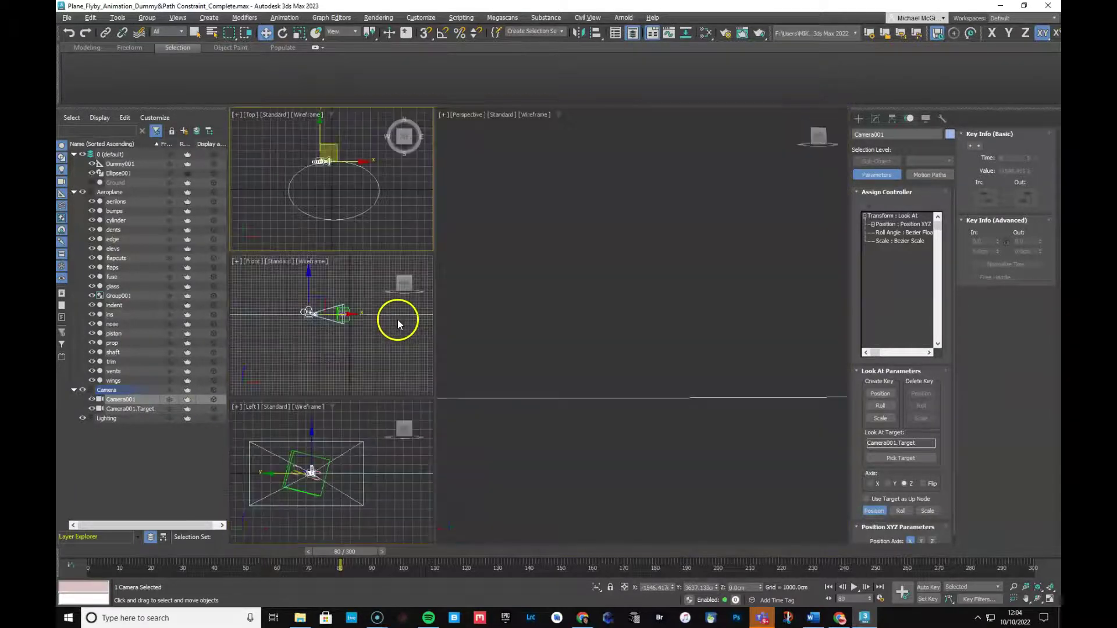
pyautogui.click(399, 210)
pyautogui.click(356, 325)
pyautogui.click(352, 445)
pyautogui.scroll(-5, 351, 445)
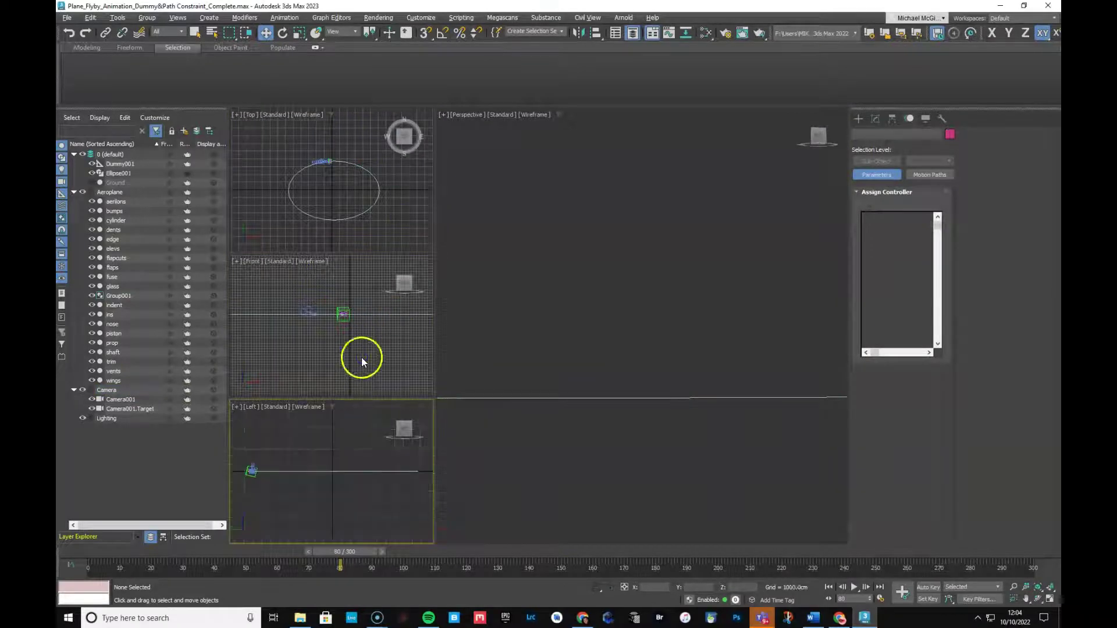
pyautogui.scroll(-3, 361, 357)
pyautogui.scroll(3, 378, 225)
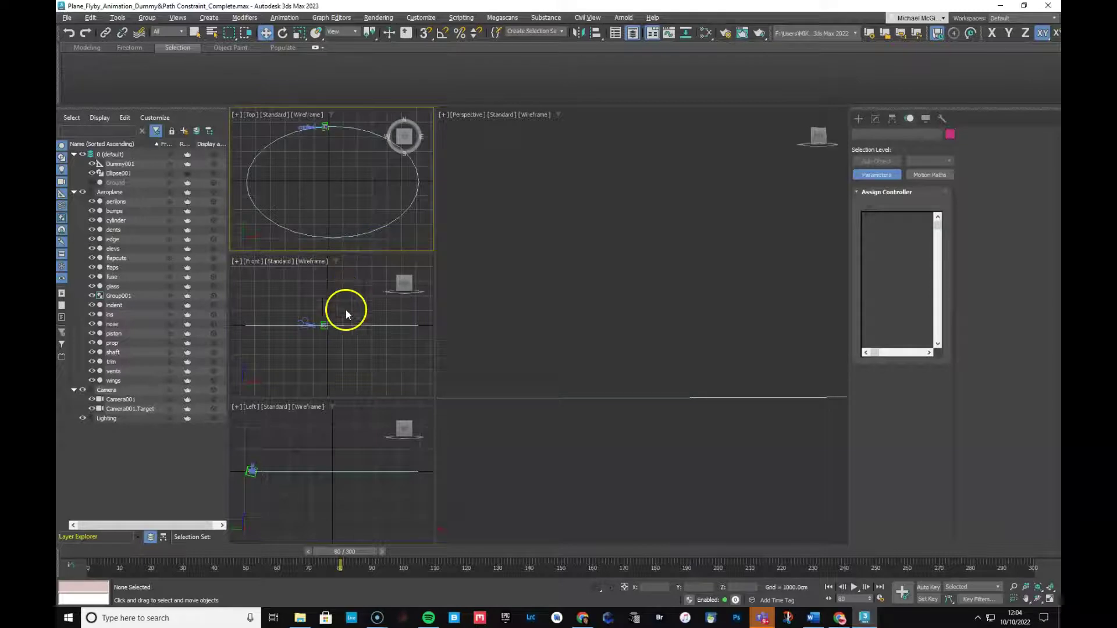
# Lower Camera001 along Y and set the large viewport to the Camera001 view
pyautogui.click(126, 399)
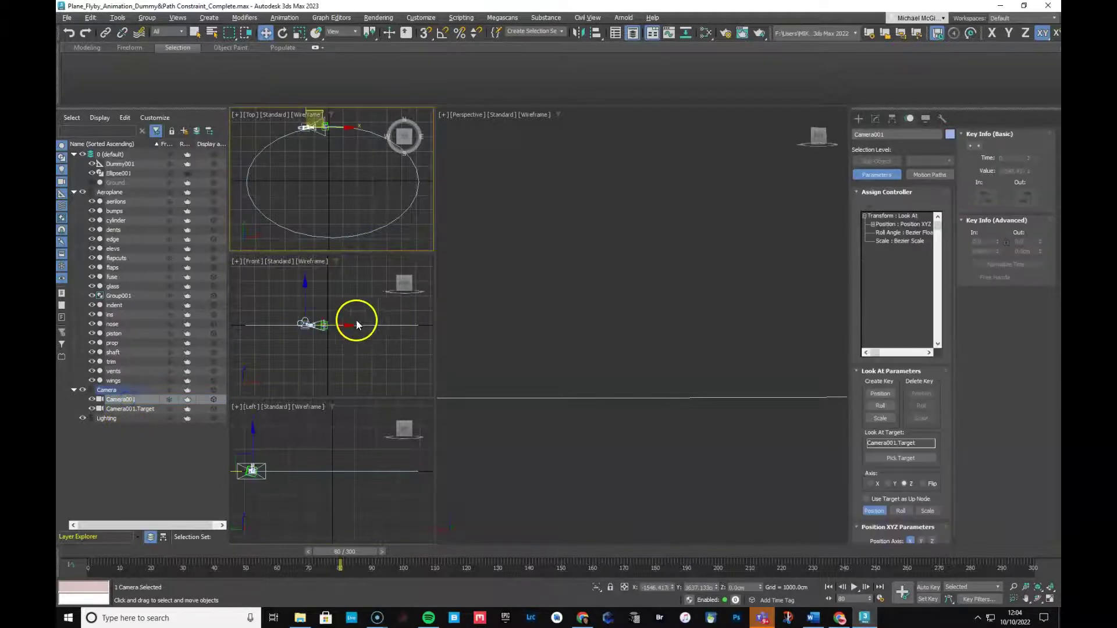
pyautogui.click(304, 303)
pyautogui.moveTo(304, 299); pyautogui.dragTo(306, 302)
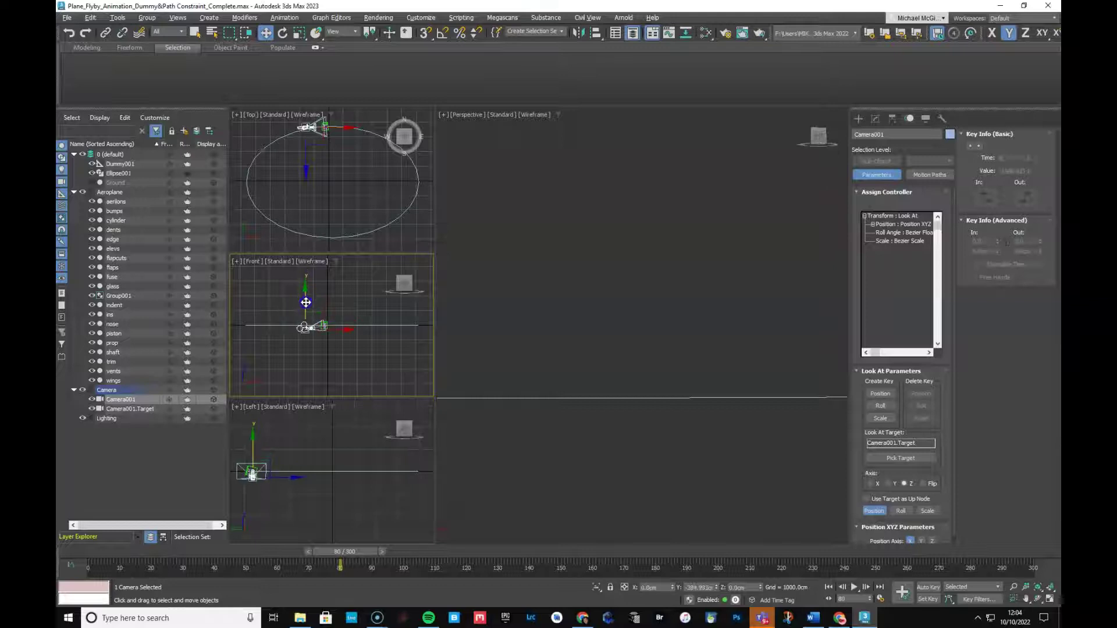
pyautogui.click(458, 118)
pyautogui.moveTo(467, 129)
pyautogui.click(636, 125)
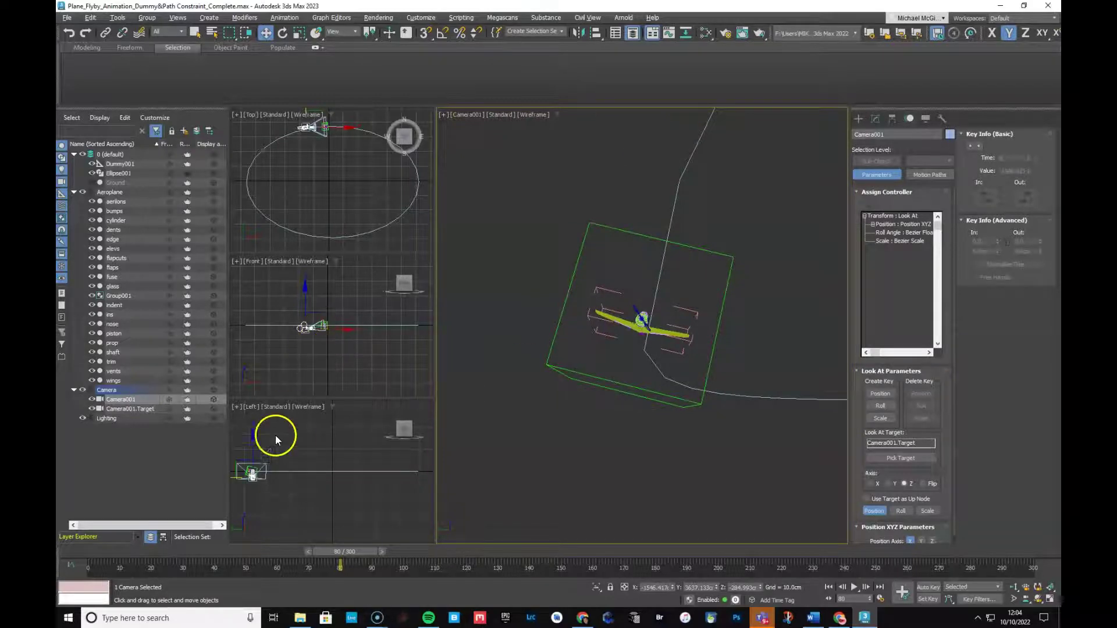
# Play the flyby through Camera001, then stop and return to about frame 95
pyautogui.moveTo(356, 553); pyautogui.dragTo(434, 446)
pyautogui.press('w')
pyautogui.click(854, 587)
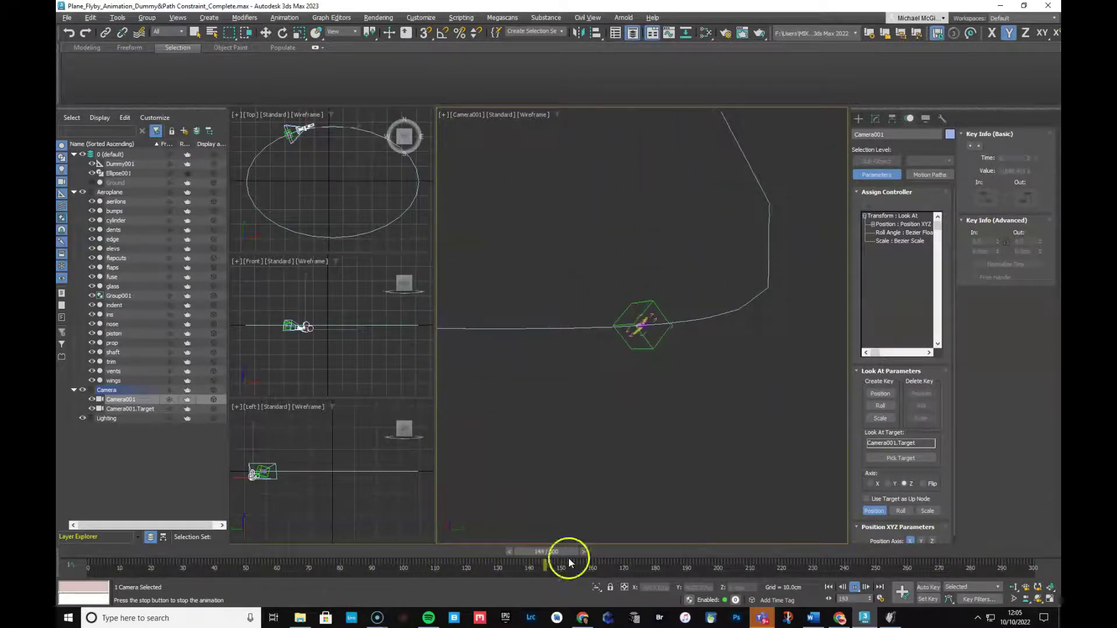
pyautogui.click(854, 587)
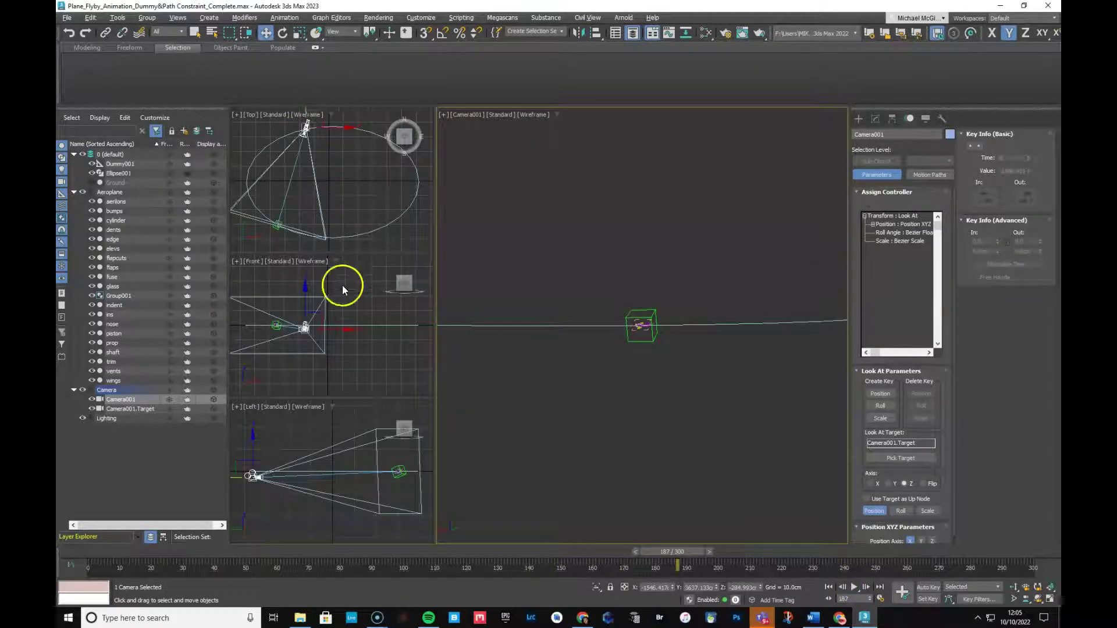
pyautogui.moveTo(675, 550); pyautogui.dragTo(396, 539)
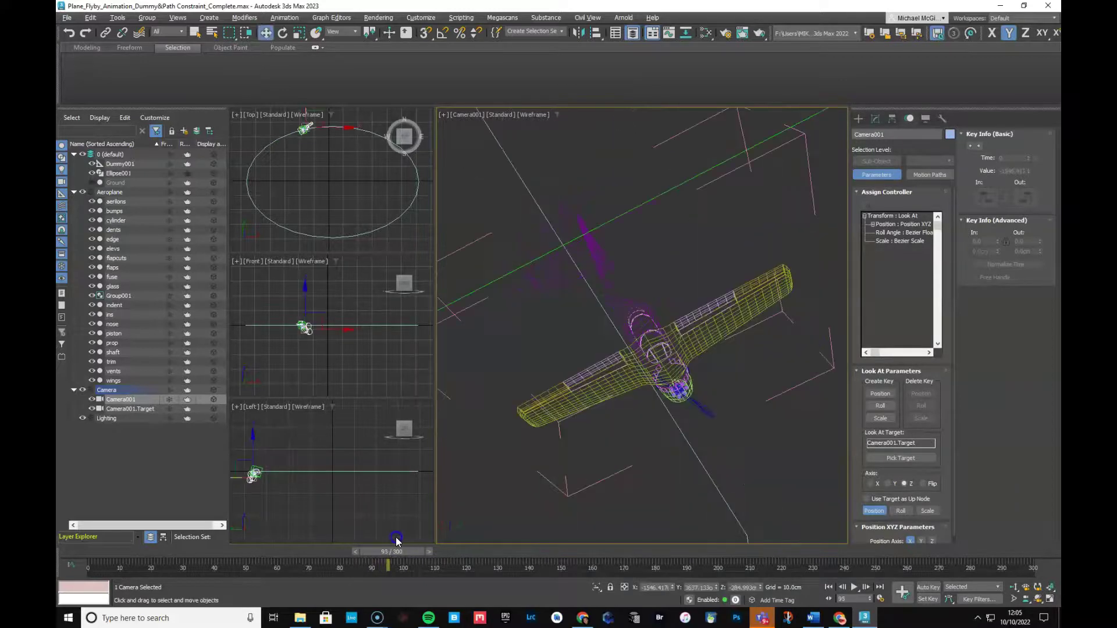
# Maximize the active viewport and switch it to the Top view
pyautogui.click(325, 180)
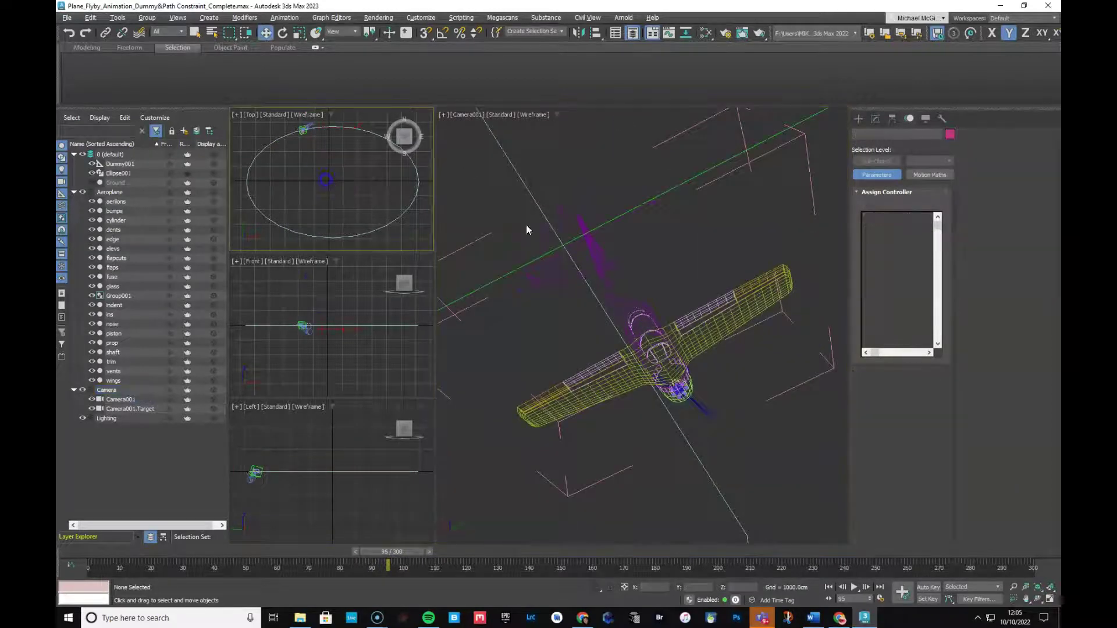
pyautogui.click(468, 236)
pyautogui.hotkey('alt', 'w')
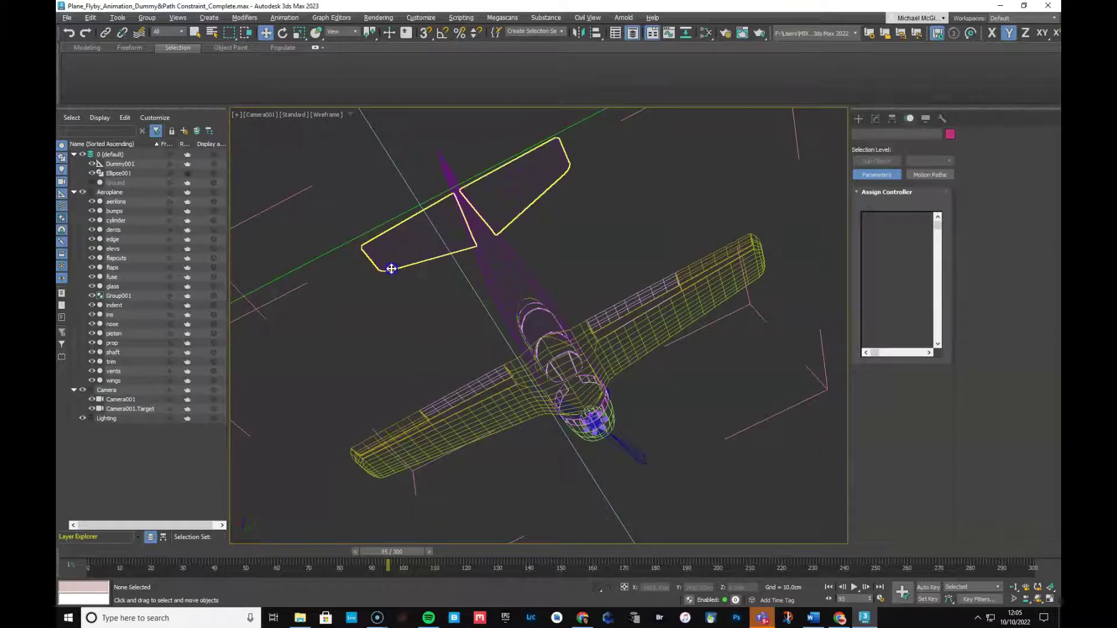
pyautogui.click(391, 264)
pyautogui.press('t')
pyautogui.scroll(-2, 598, 350)
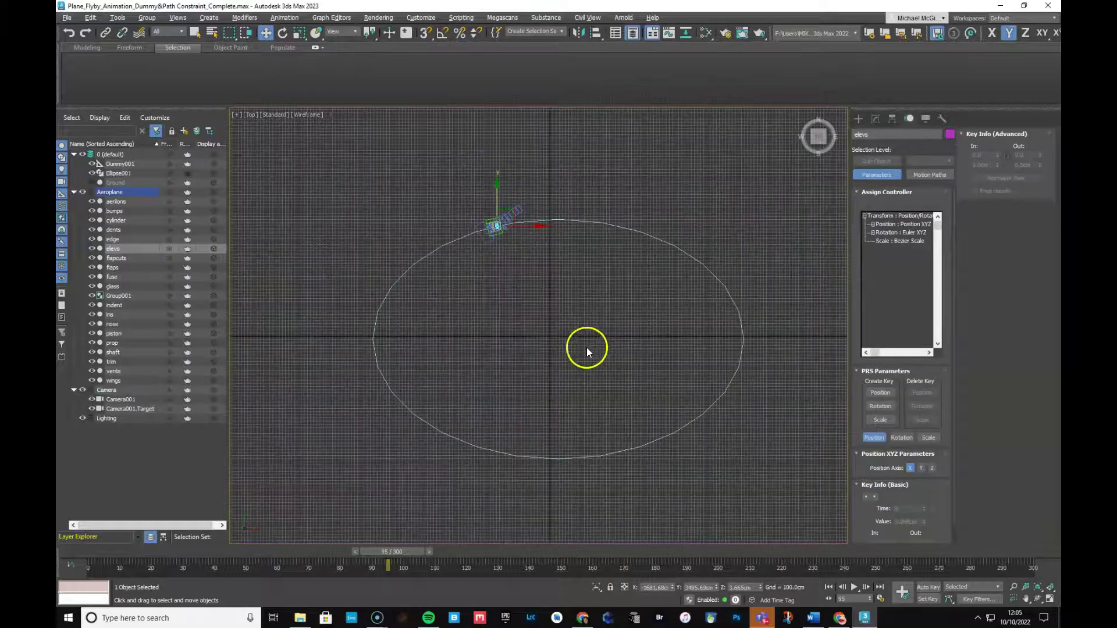
pyautogui.scroll(5, 499, 276)
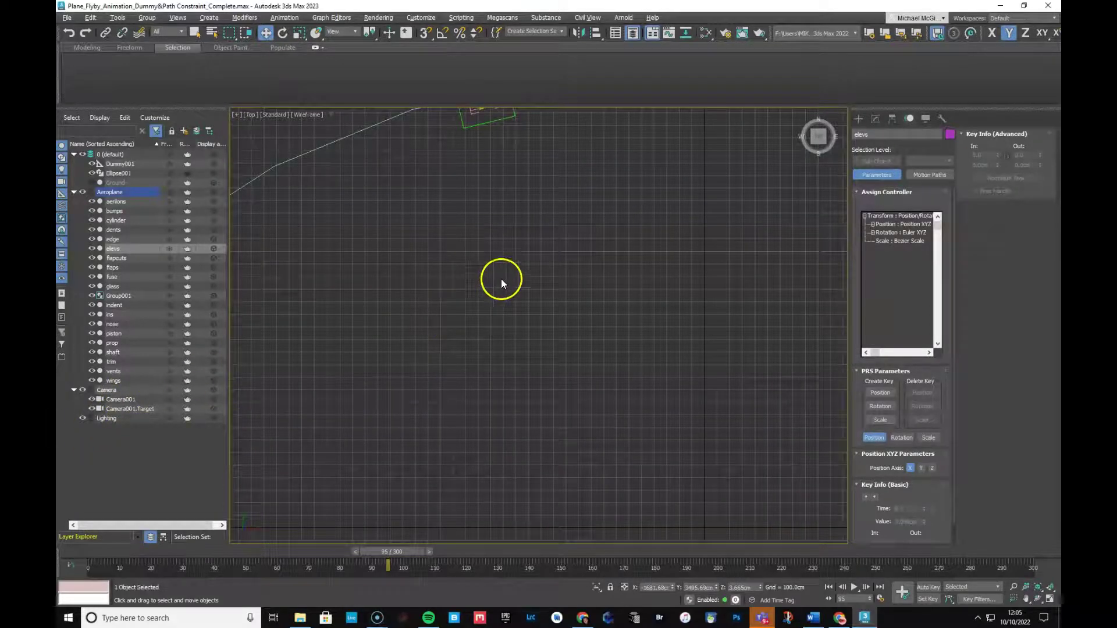
# Move Camera001 closer to the plane's path and check it back at frame 66
pyautogui.click(127, 399)
pyautogui.moveTo(605, 232); pyautogui.dragTo(635, 462, button='middle')
pyautogui.moveTo(565, 287); pyautogui.dragTo(584, 303)
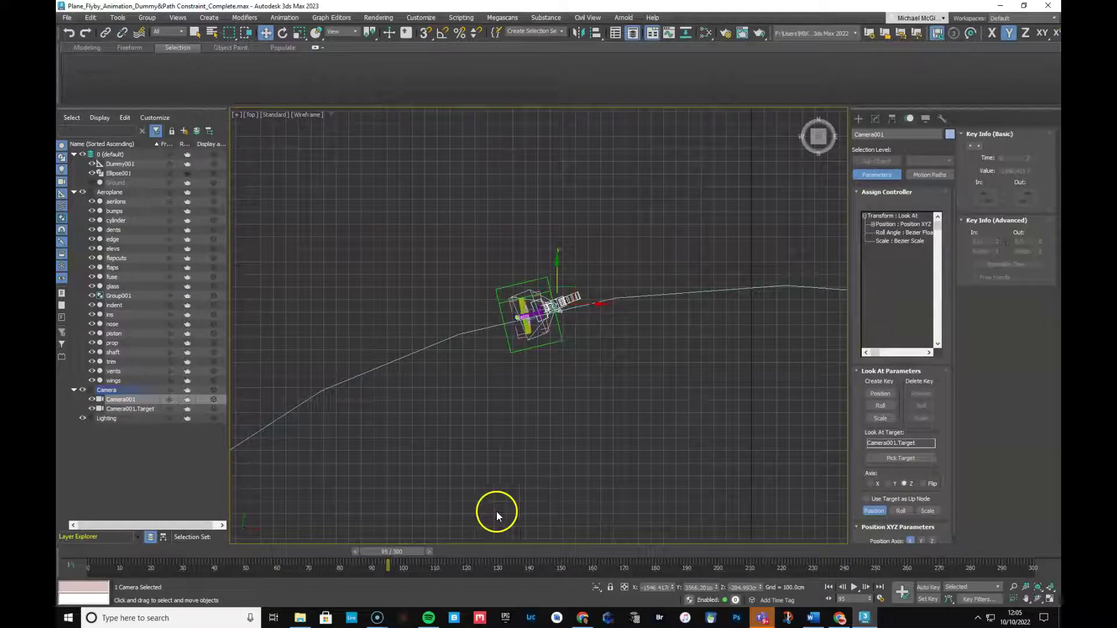
pyautogui.moveTo(409, 551); pyautogui.dragTo(379, 525)
# Shift Camera001 slightly right and scrub ahead in the timeline
pyautogui.press('w')
pyautogui.moveTo(563, 291); pyautogui.dragTo(584, 295)
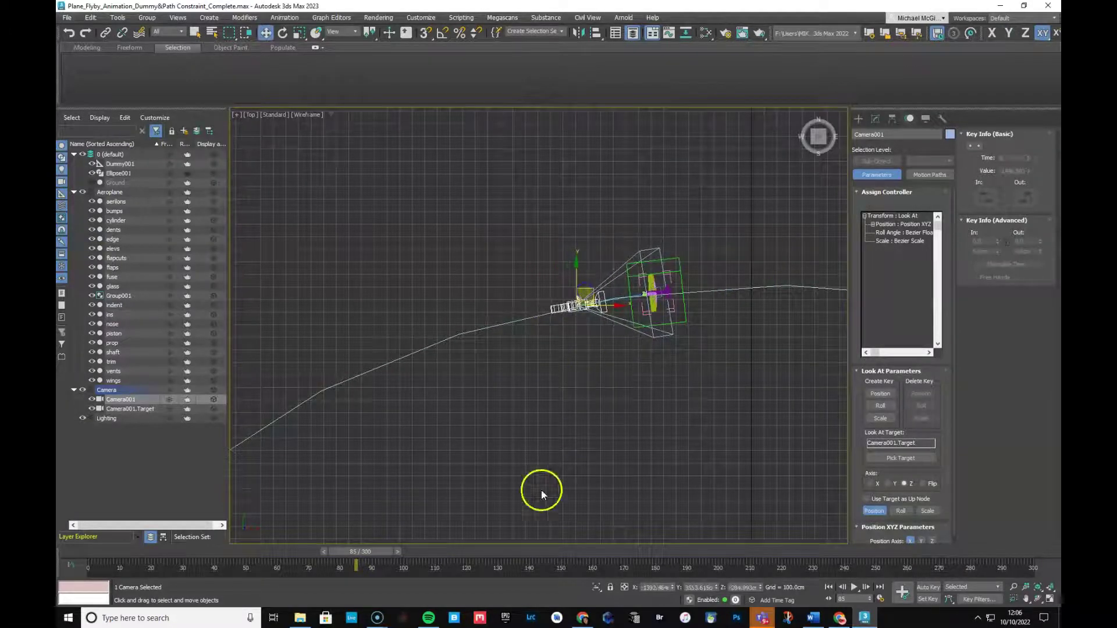
pyautogui.moveTo(377, 557); pyautogui.dragTo(68, 418)
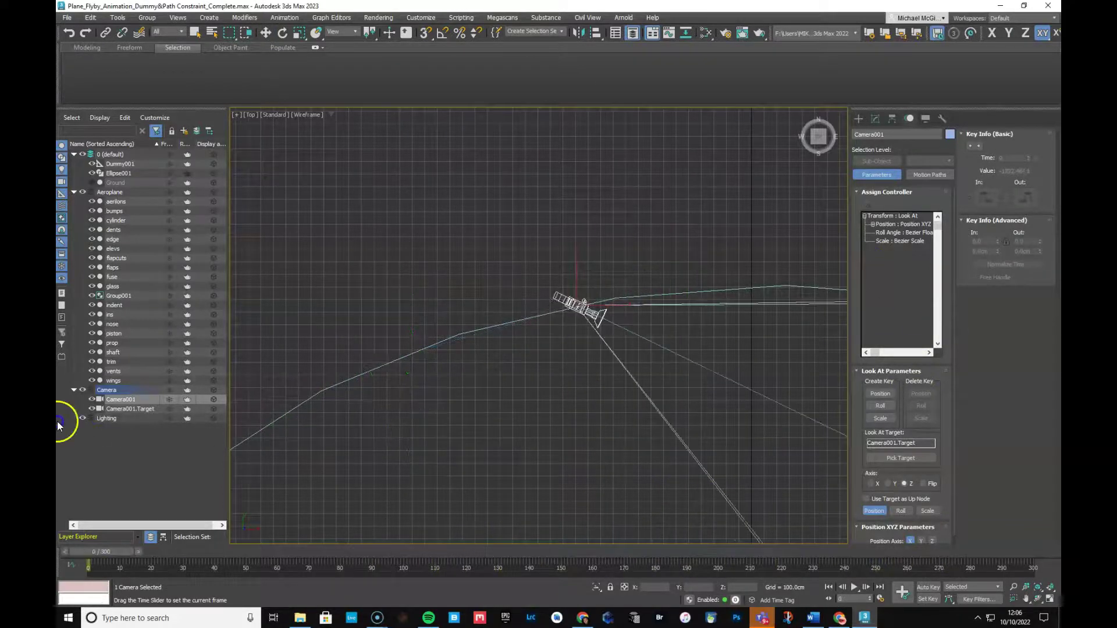
# Look through Camera001, play the flyby to frame 166, and restore four viewports
pyautogui.click(255, 117)
pyautogui.click(387, 123)
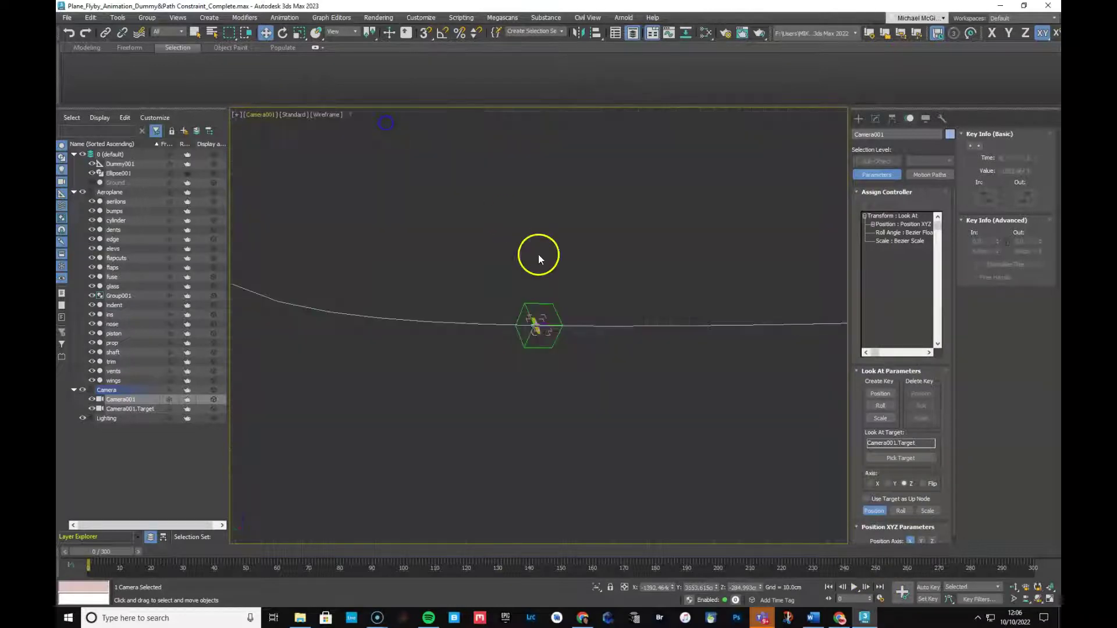
pyautogui.click(858, 589)
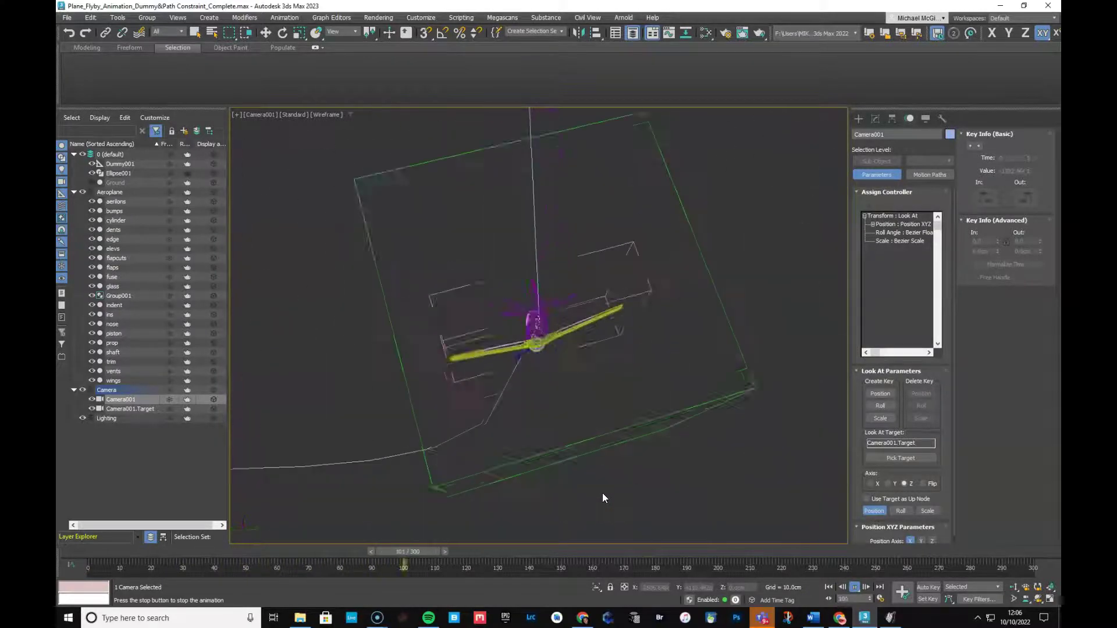
pyautogui.click(854, 587)
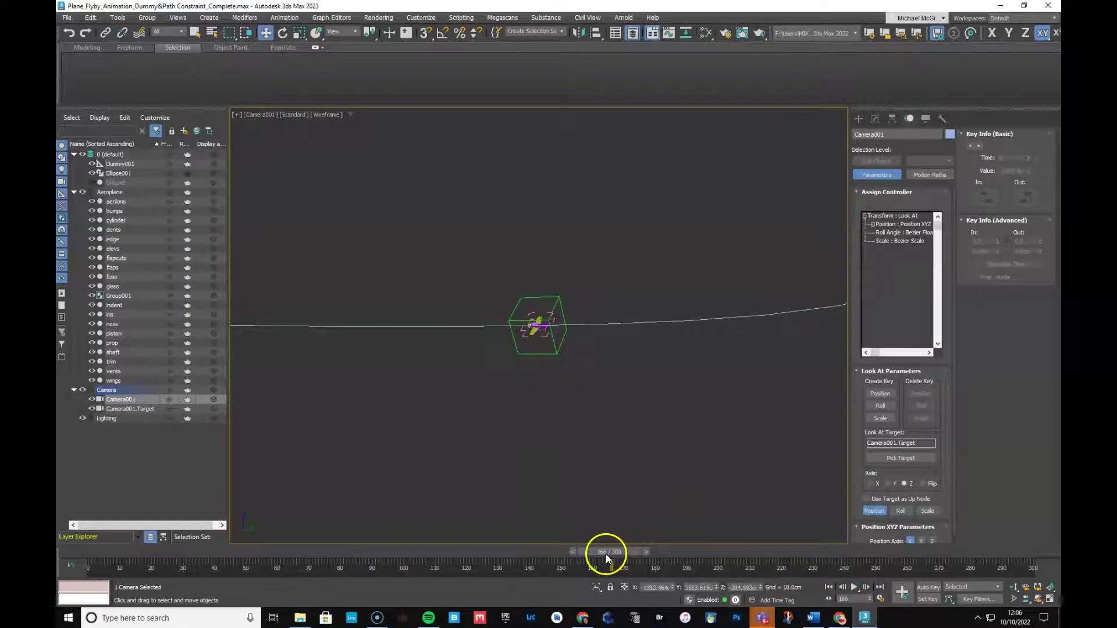
pyautogui.hotkey('alt', 'w')
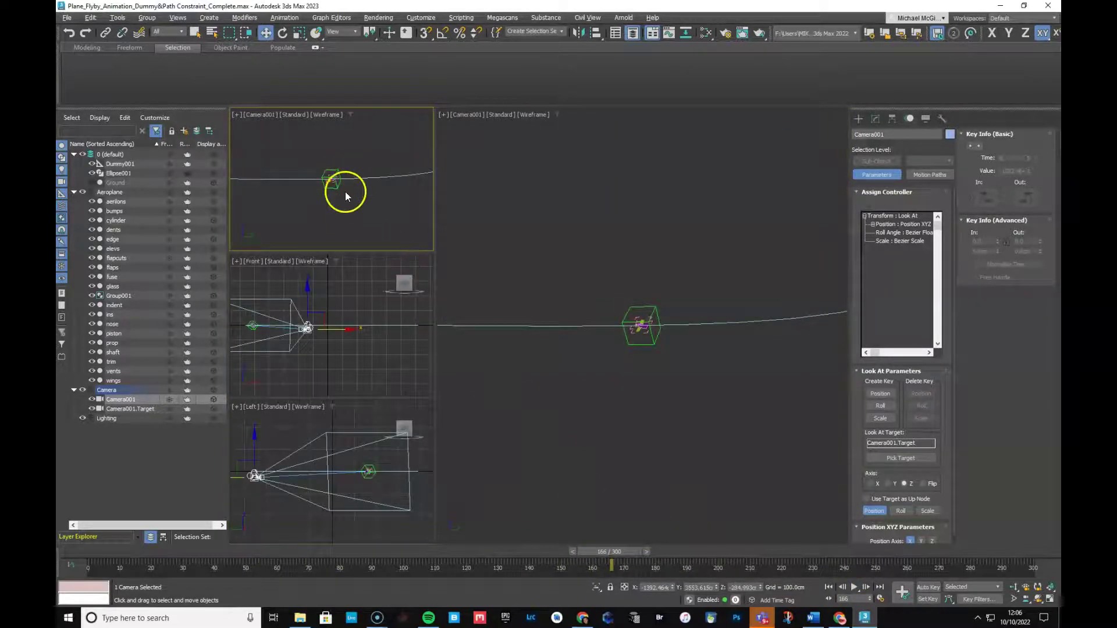
# Move Camera001 to the path's upper left in Top view and raise it slightly in Front view
pyautogui.click(544, 222)
pyautogui.press('t')
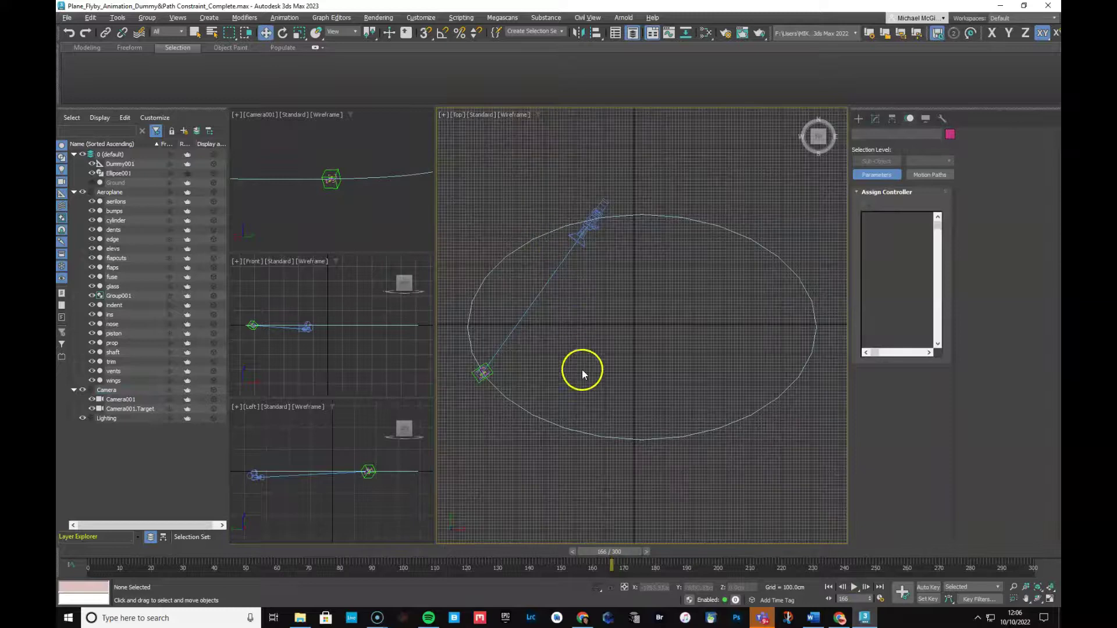
pyautogui.click(596, 216)
pyautogui.moveTo(603, 205); pyautogui.dragTo(571, 213)
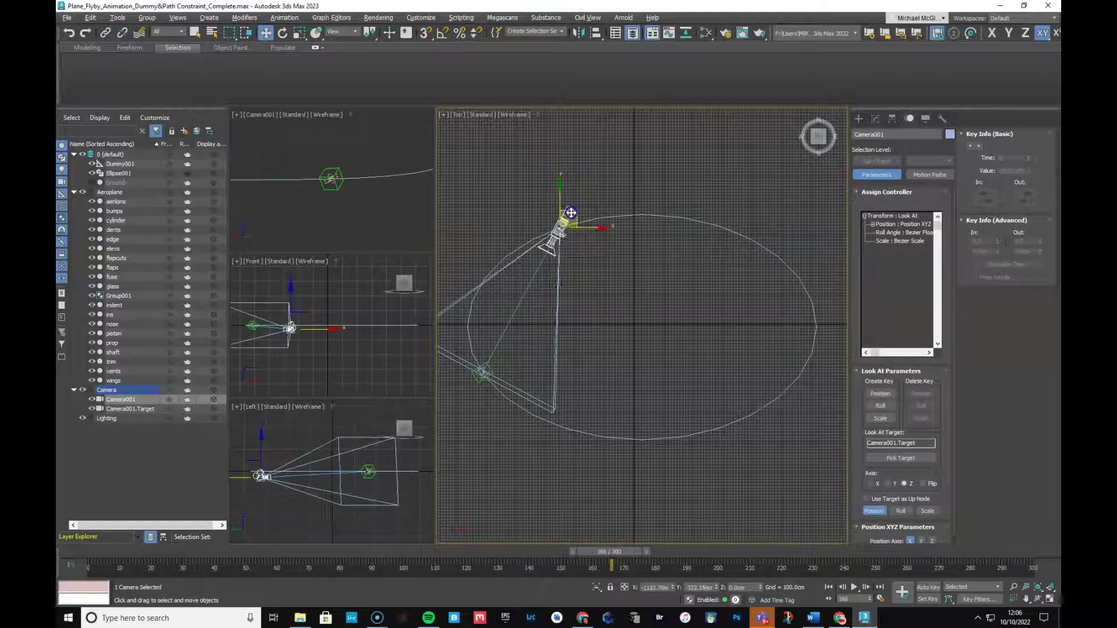
pyautogui.moveTo(290, 328); pyautogui.dragTo(288, 291)
pyautogui.click(289, 291)
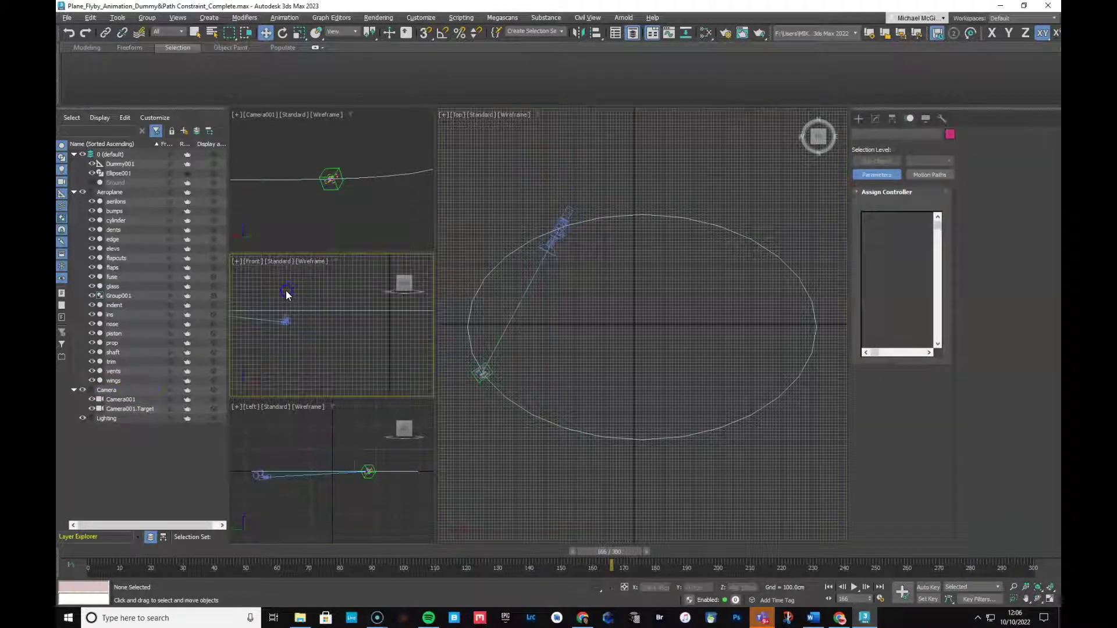
pyautogui.click(287, 321)
pyautogui.moveTo(286, 307); pyautogui.dragTo(286, 305)
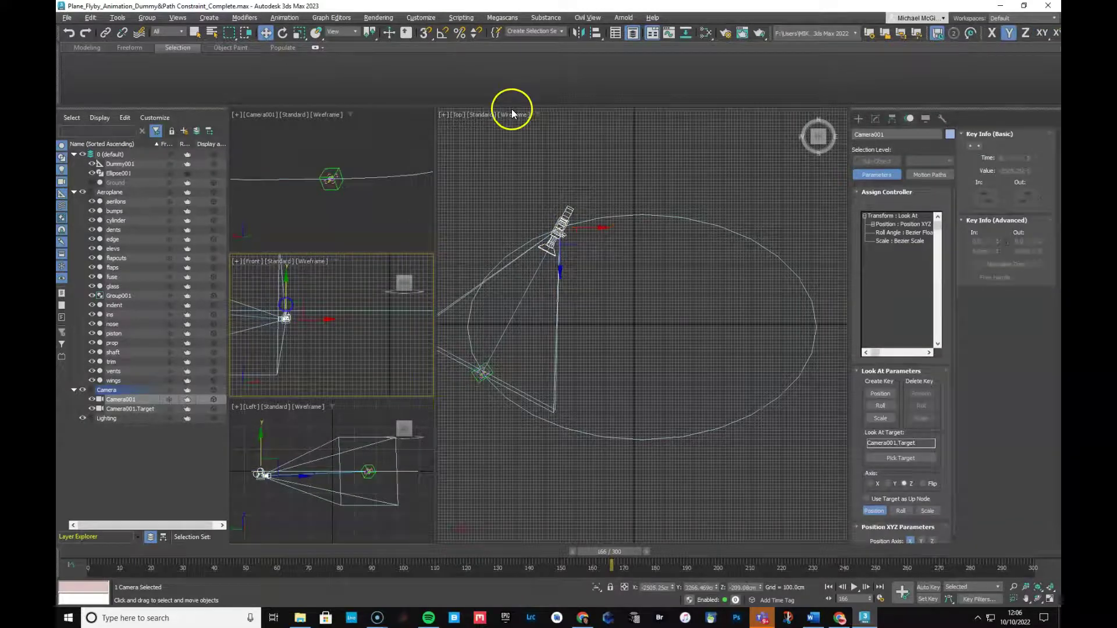
# Check the shot through Camera001 in the large viewport, scrubbing back to frame 165
pyautogui.click(456, 114)
pyautogui.moveTo(481, 124)
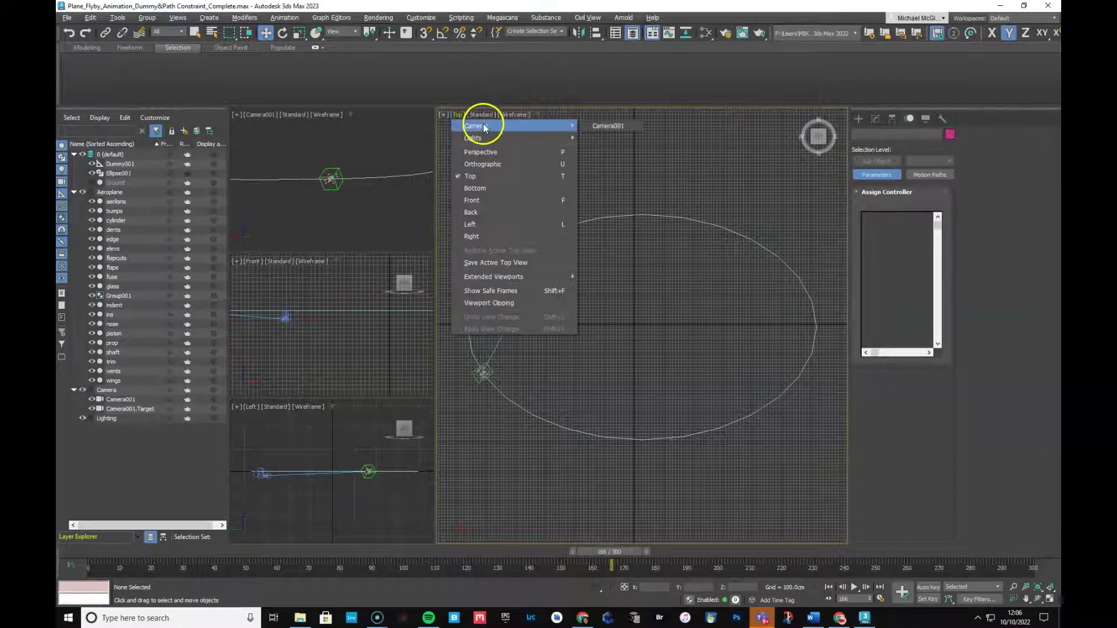
pyautogui.click(612, 126)
pyautogui.moveTo(623, 550); pyautogui.dragTo(802, 514)
pyautogui.press('w')
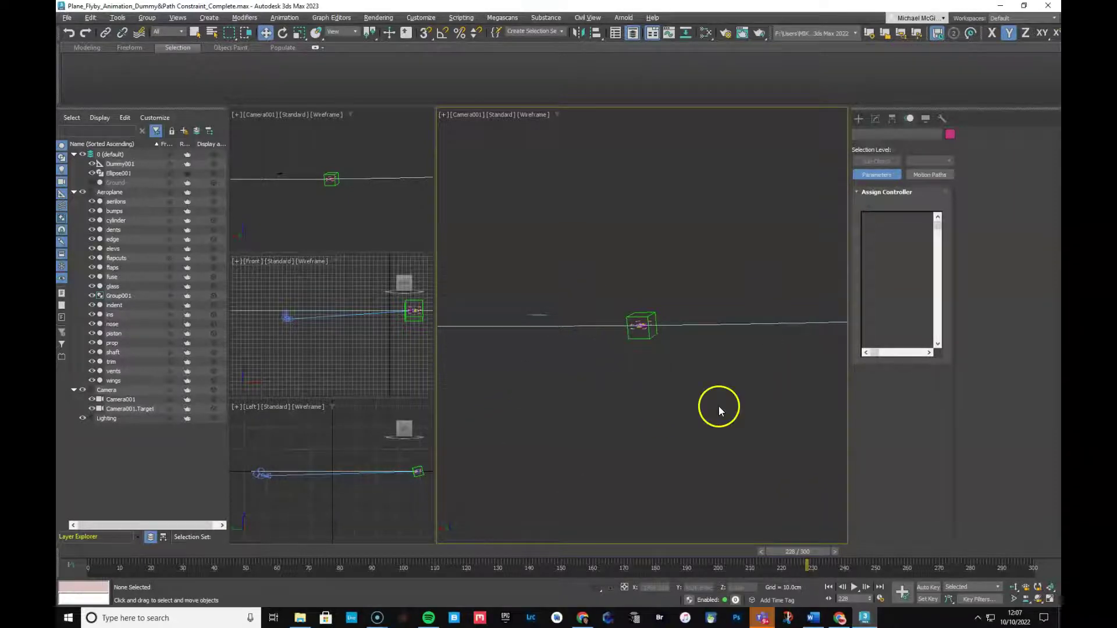
# Choose the Free camera type and undo a misplaced first camera
pyautogui.press('t')
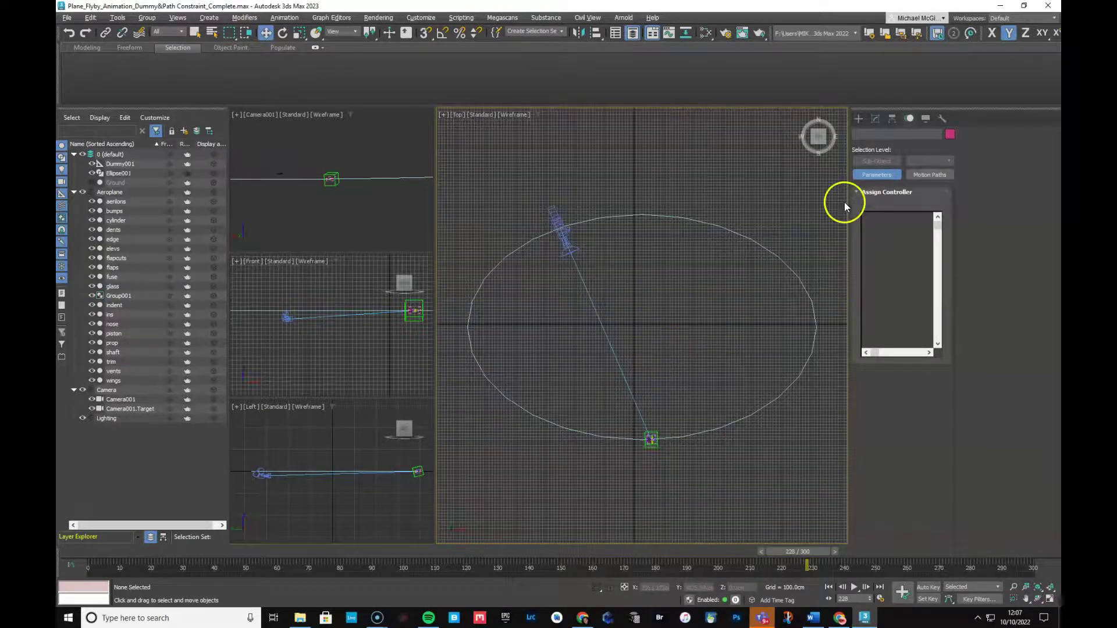
pyautogui.click(858, 119)
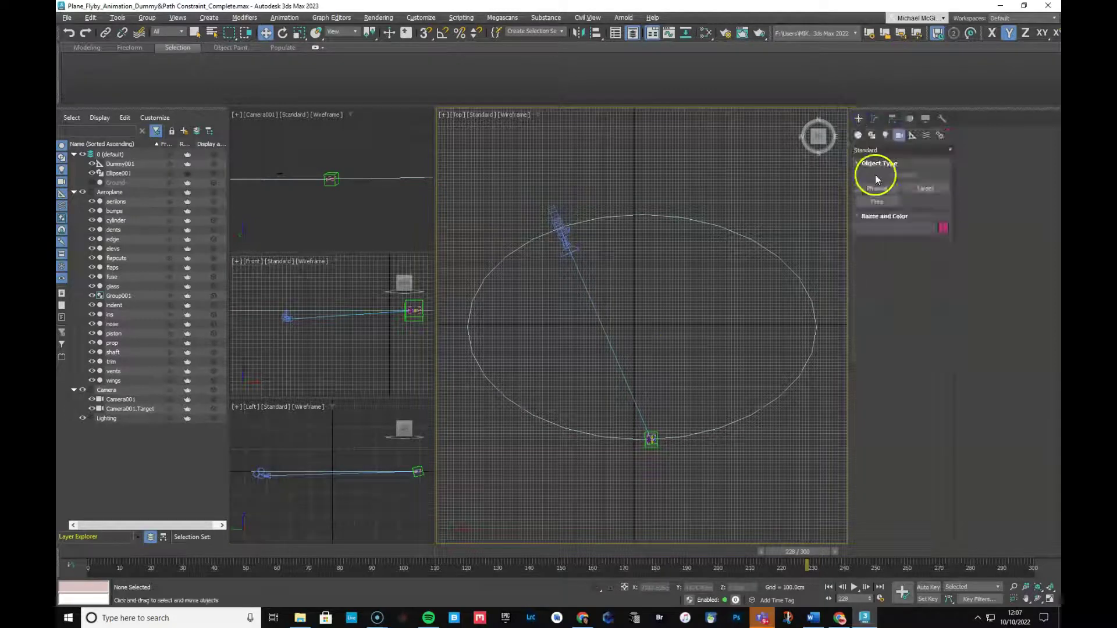
pyautogui.click(915, 189)
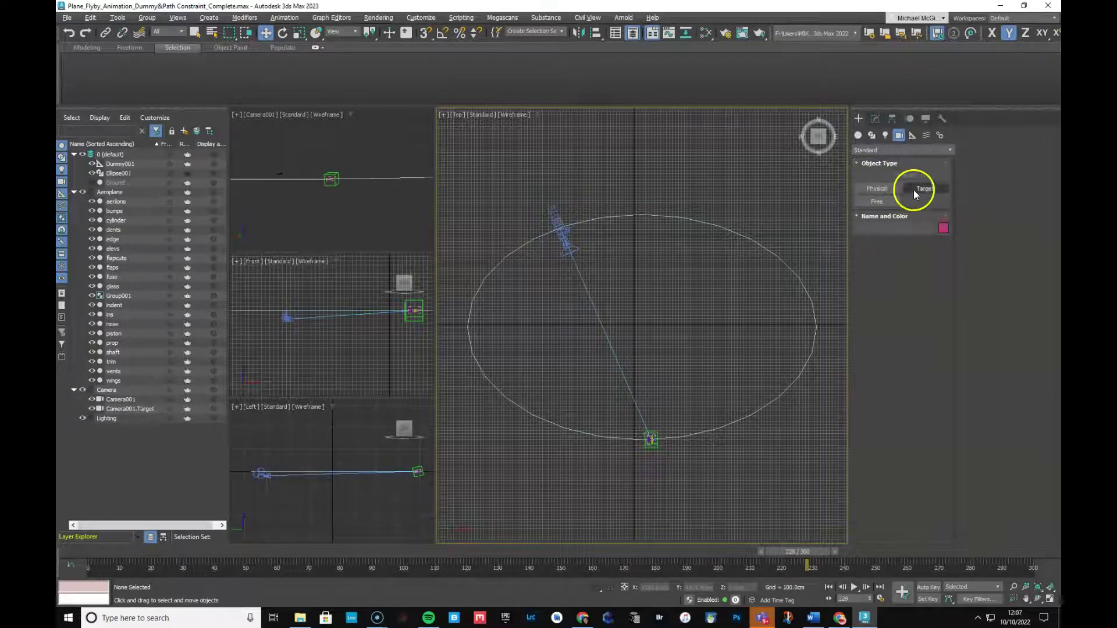
pyautogui.click(876, 201)
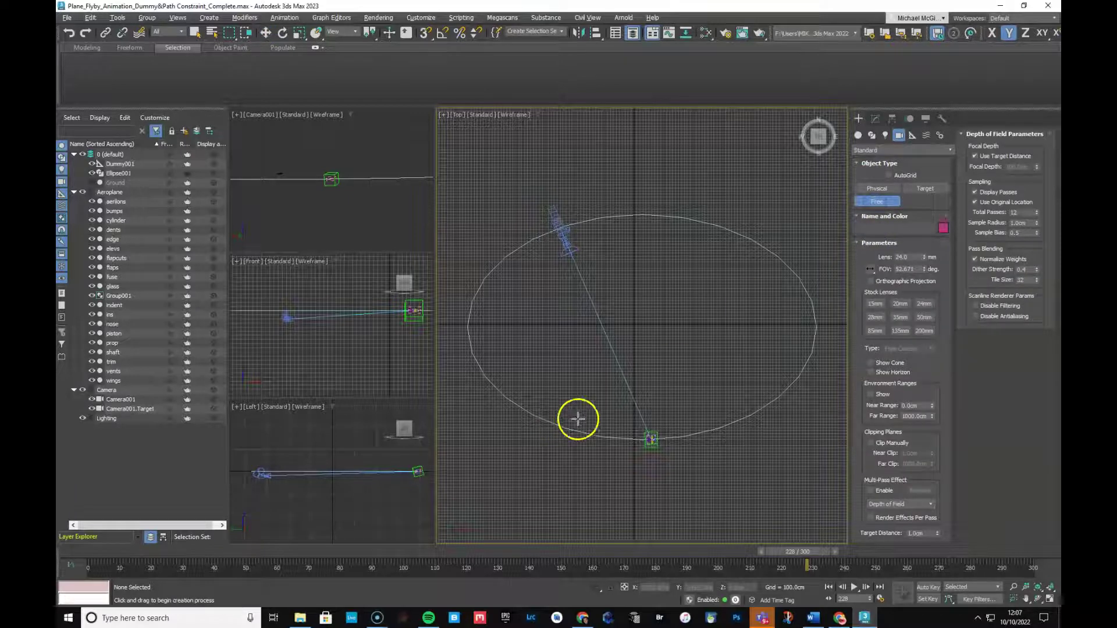
pyautogui.moveTo(635, 324)
pyautogui.mouseDown()
pyautogui.moveTo(661, 324)
pyautogui.moveTo(639, 324)
pyautogui.mouseUp()
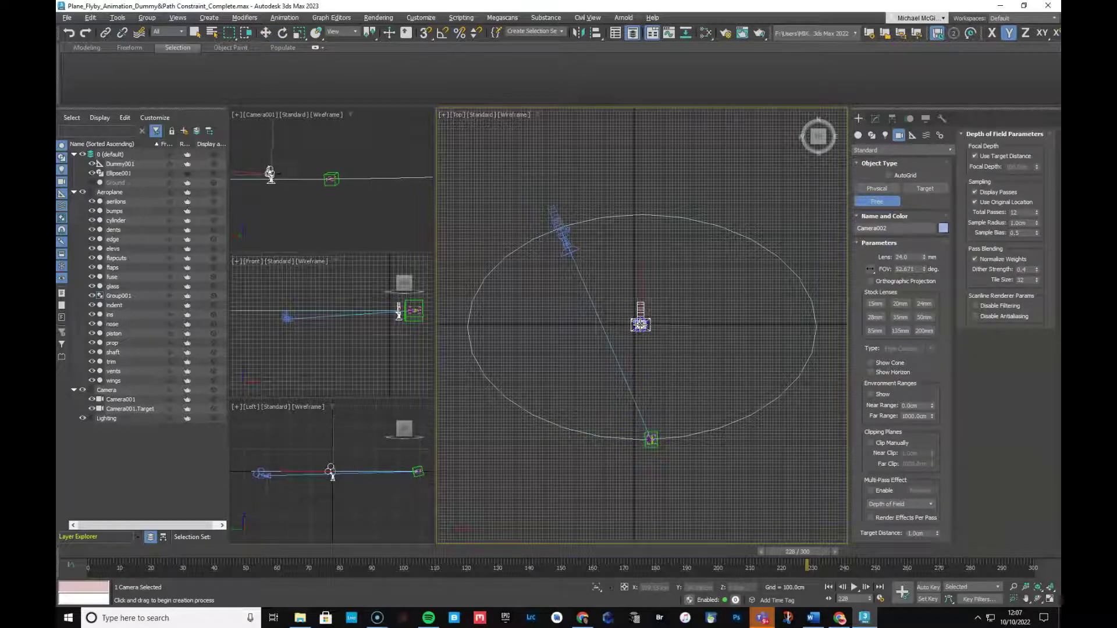
pyautogui.hotkey('ctrl', 'z')
# Create free camera Camera002 in the Front view at the centre of the ellipse
pyautogui.press('f')
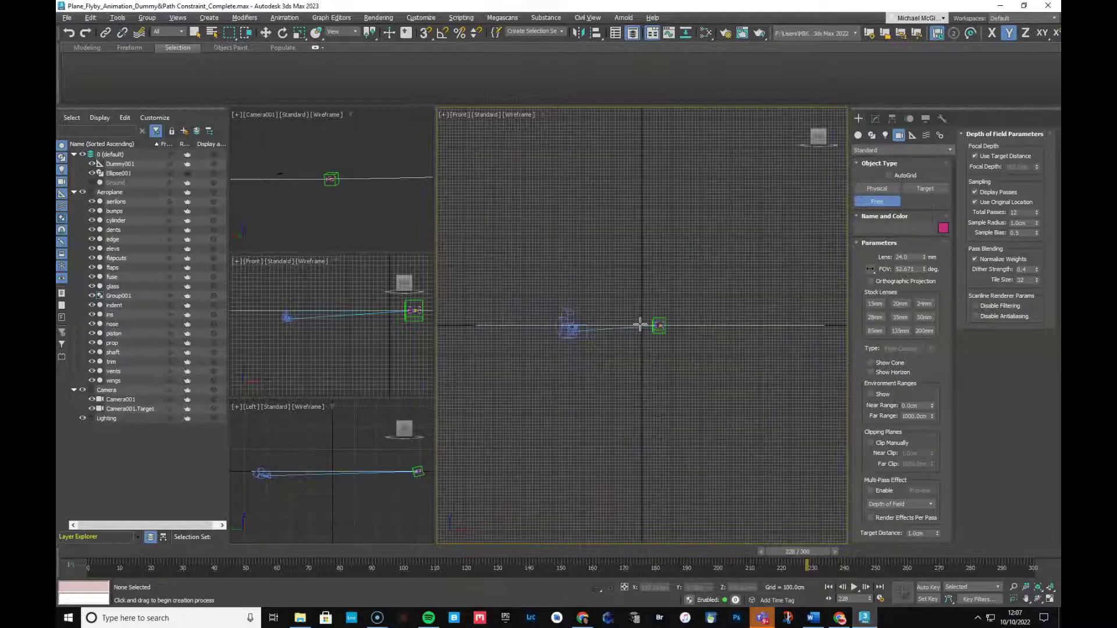
pyautogui.moveTo(681, 302); pyautogui.dragTo(648, 306)
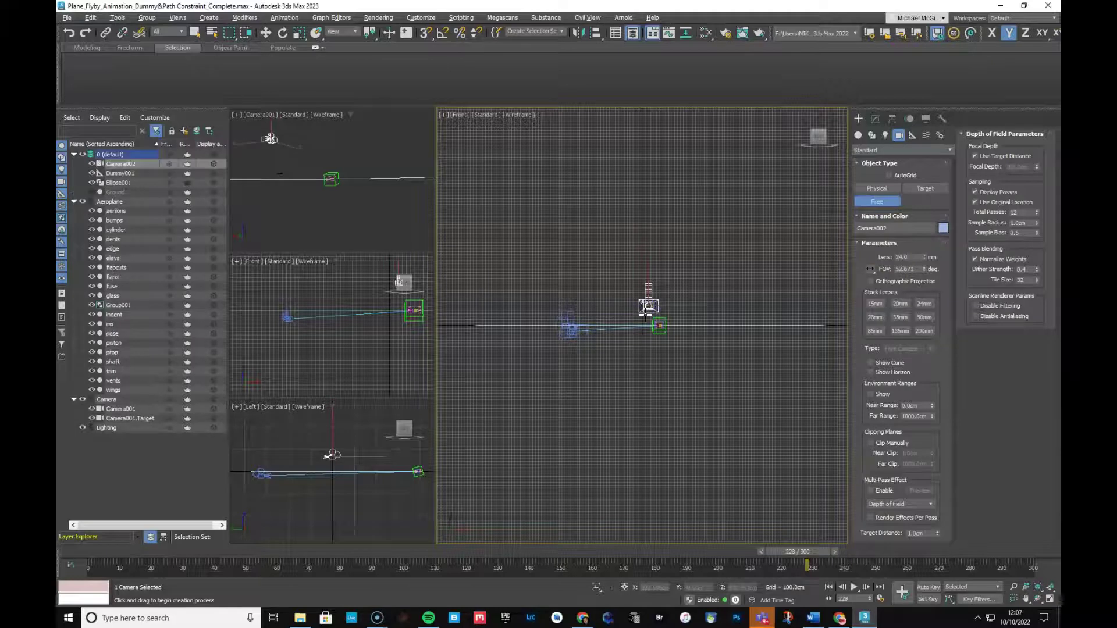
pyautogui.press('t')
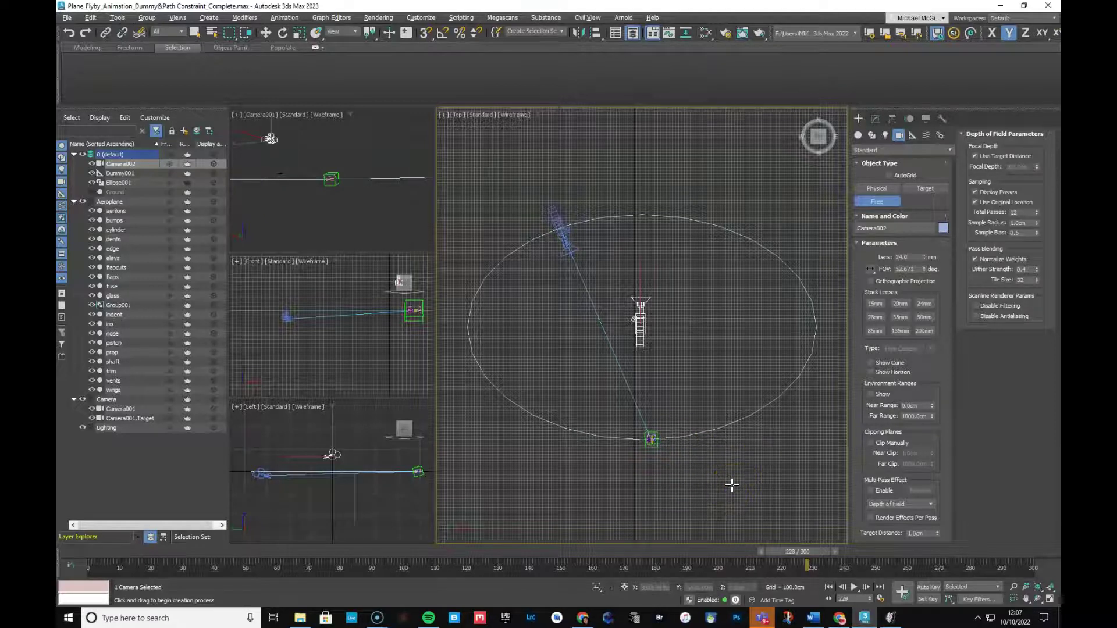
pyautogui.moveTo(595, 33); pyautogui.dragTo(599, 48)
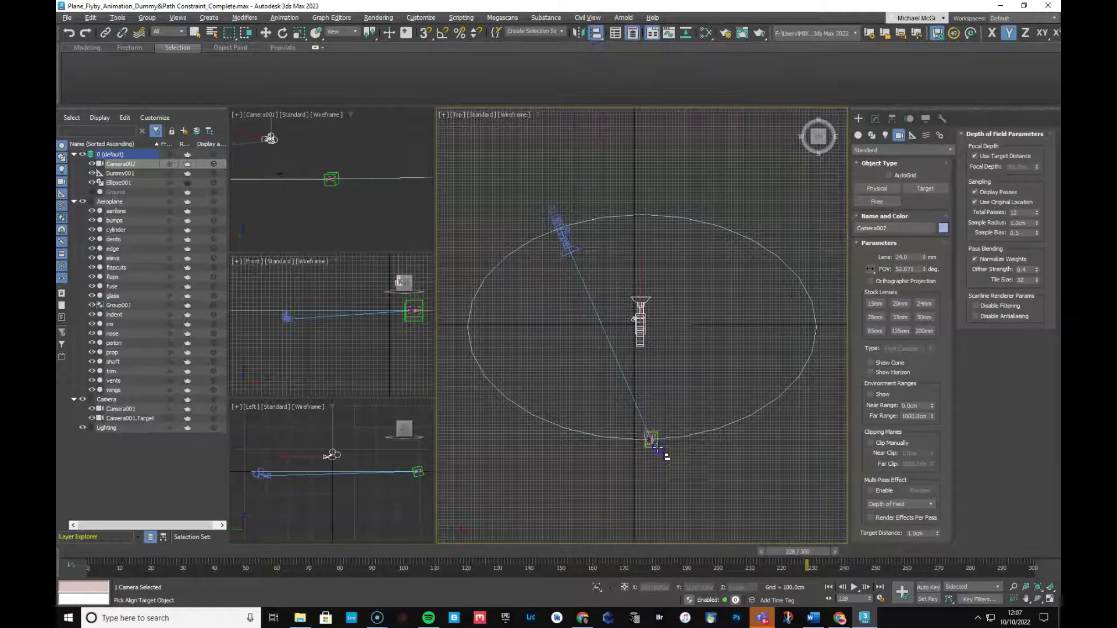
# Align Camera002 to Dummy001 by centres, matching its X-axis orientation without scale
pyautogui.click(658, 448)
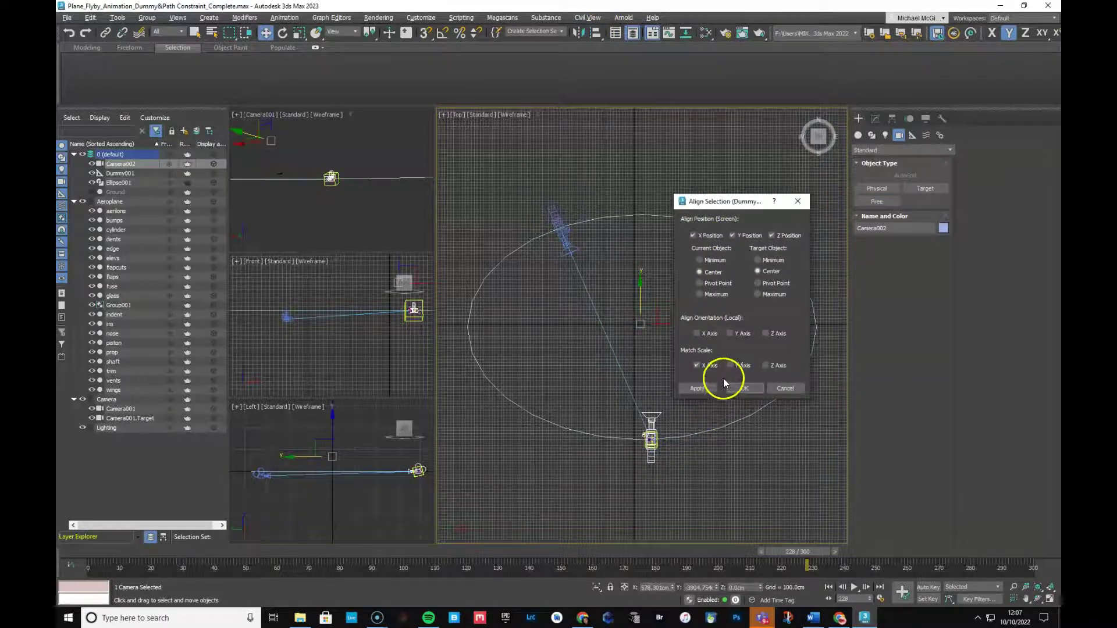
pyautogui.click(697, 365)
pyautogui.click(730, 333)
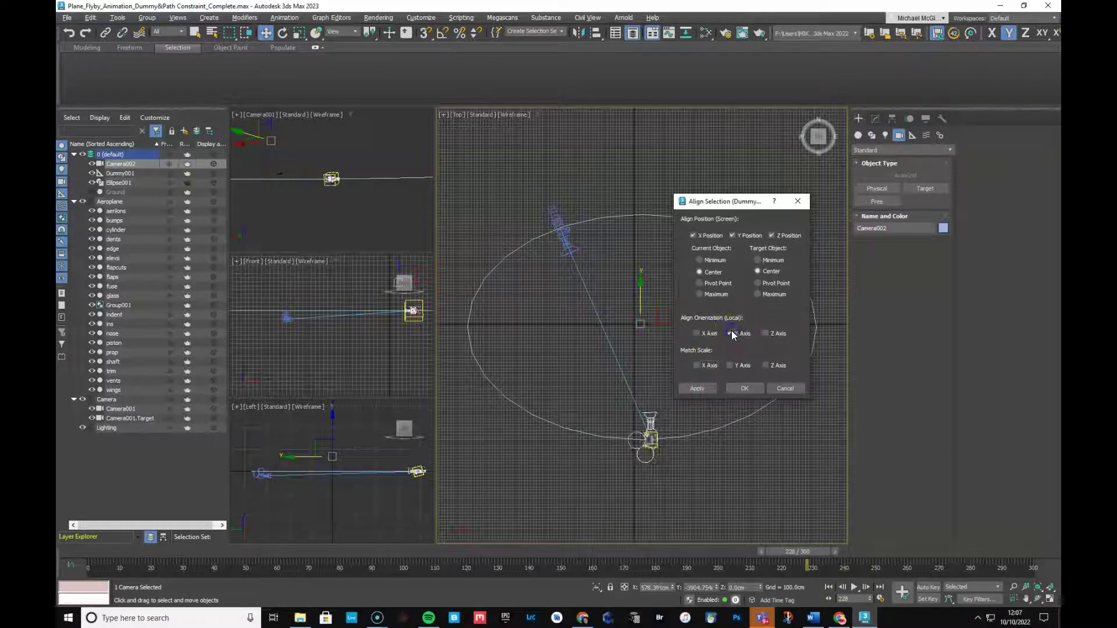
pyautogui.click(731, 331)
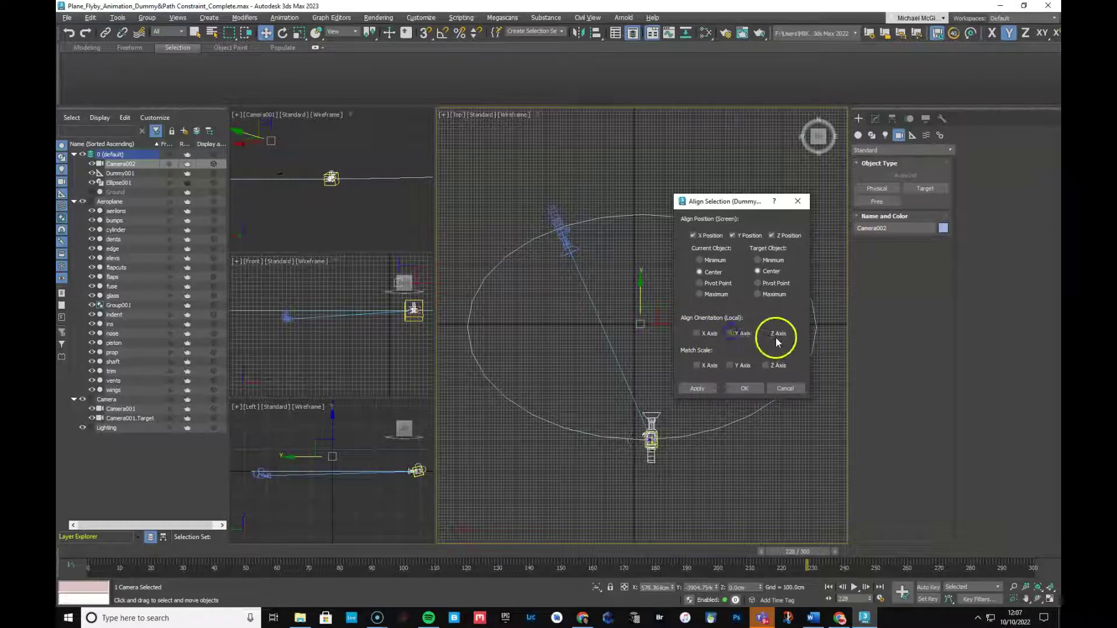
pyautogui.click(697, 333)
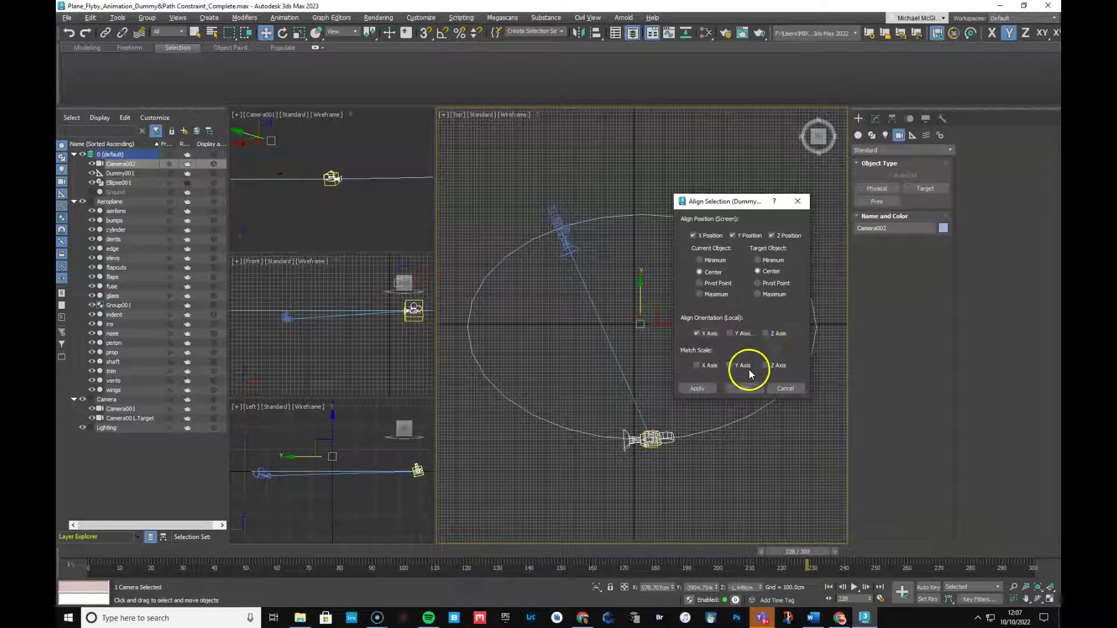
pyautogui.click(745, 388)
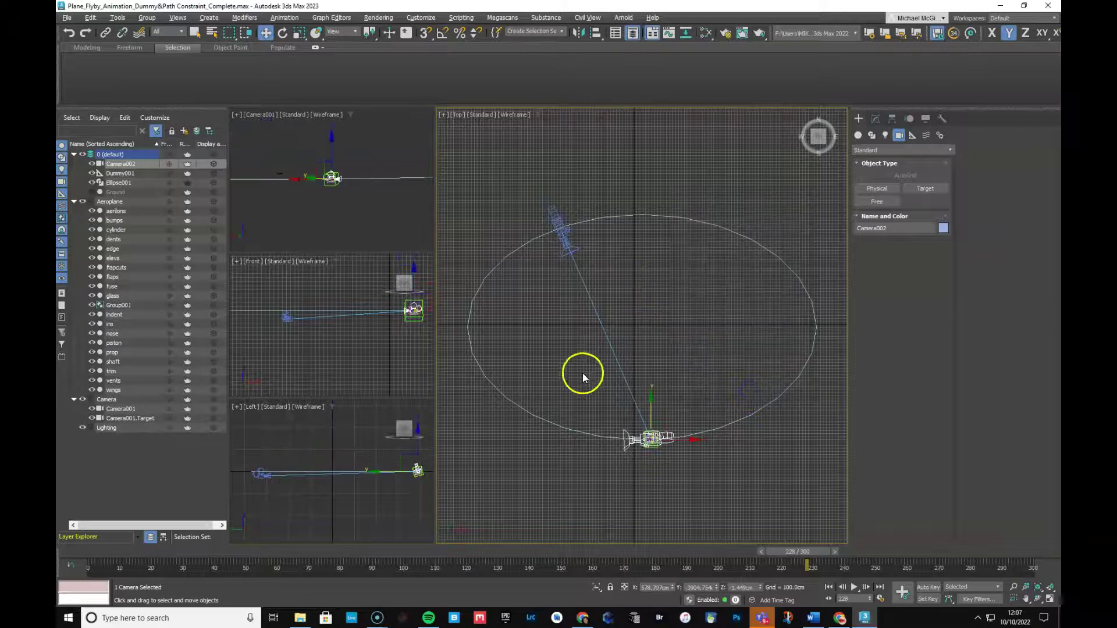
# Rotate Camera002 90° about Z in Top view, then tilt it slightly in Front view
pyautogui.click(283, 34)
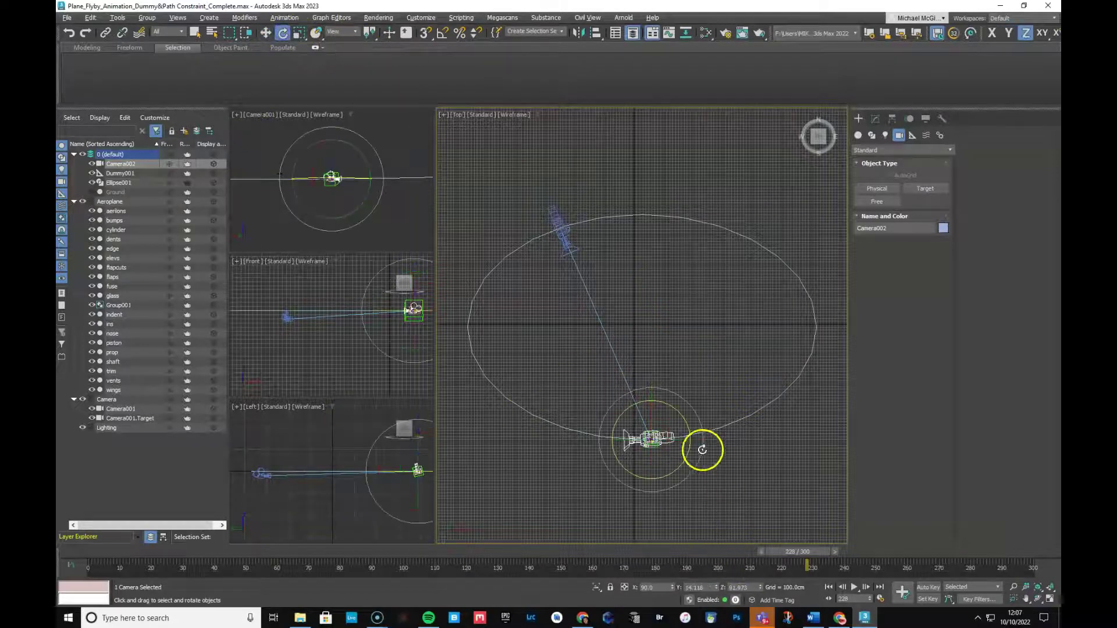
pyautogui.moveTo(686, 424); pyautogui.dragTo(381, 384)
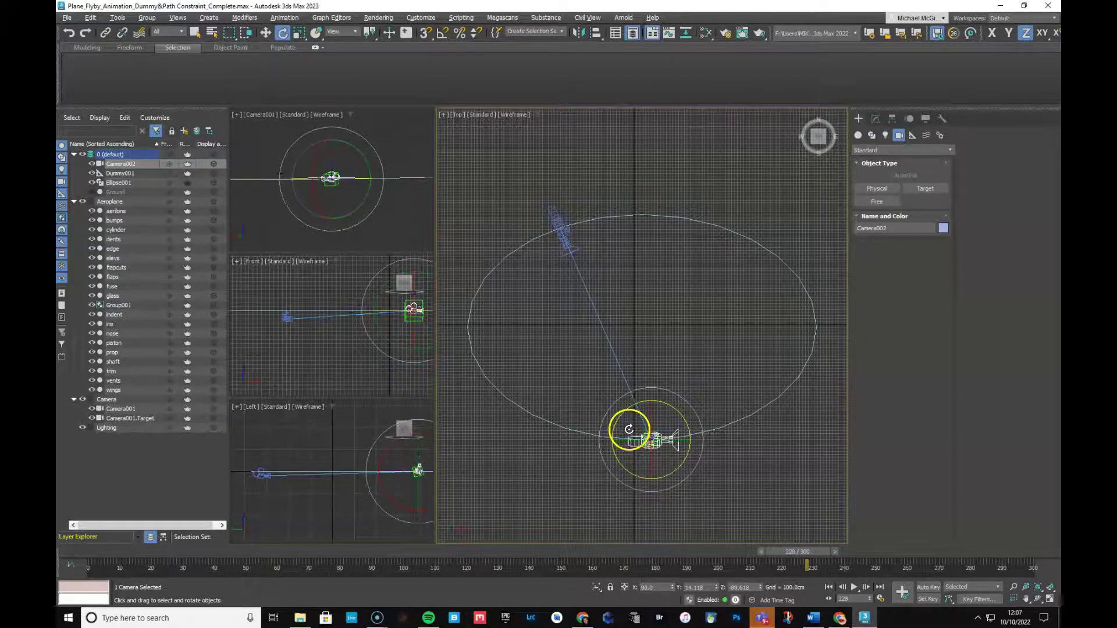
pyautogui.press('f')
pyautogui.moveTo(657, 324); pyautogui.dragTo(656, 317)
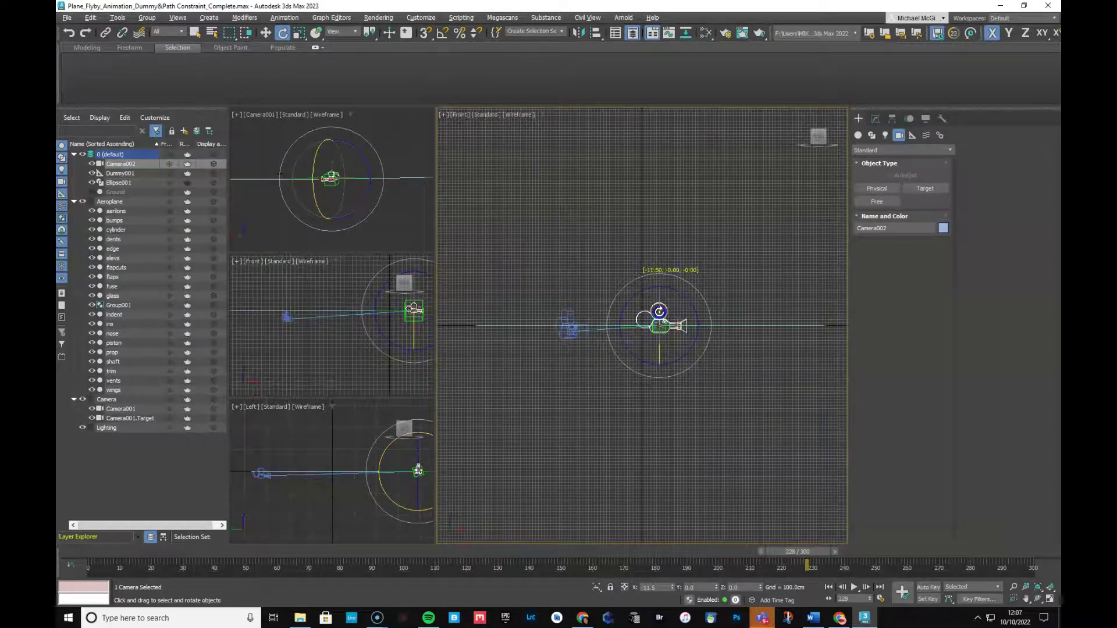
pyautogui.moveTo(657, 391); pyautogui.dragTo(655, 399)
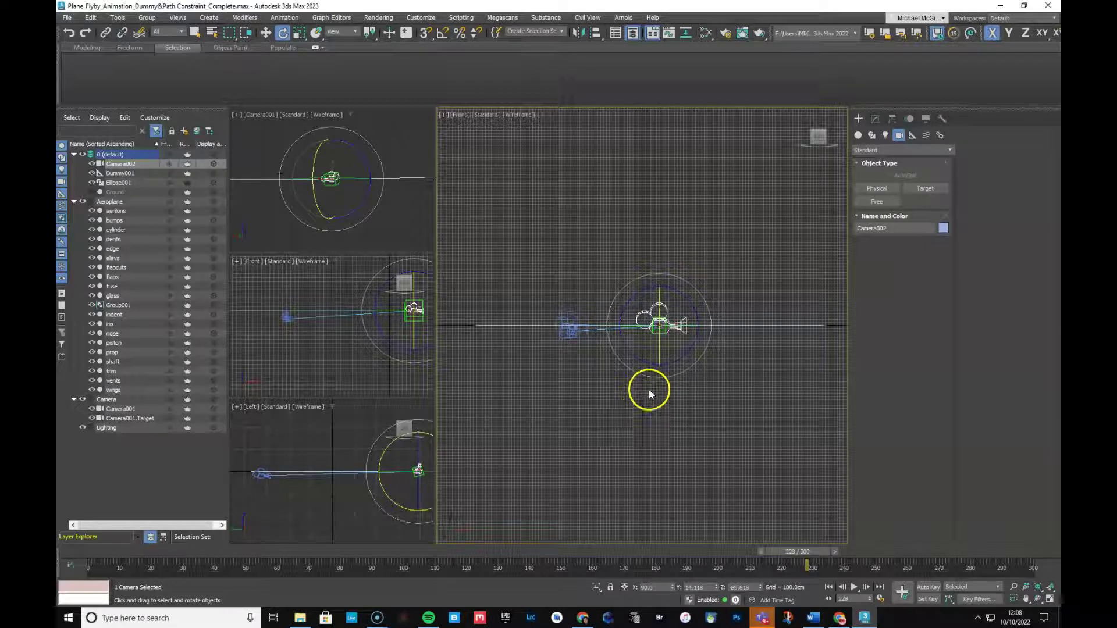
# Show the Camera002 view in the large viewport
pyautogui.click(458, 115)
pyautogui.moveTo(472, 131)
pyautogui.click(613, 138)
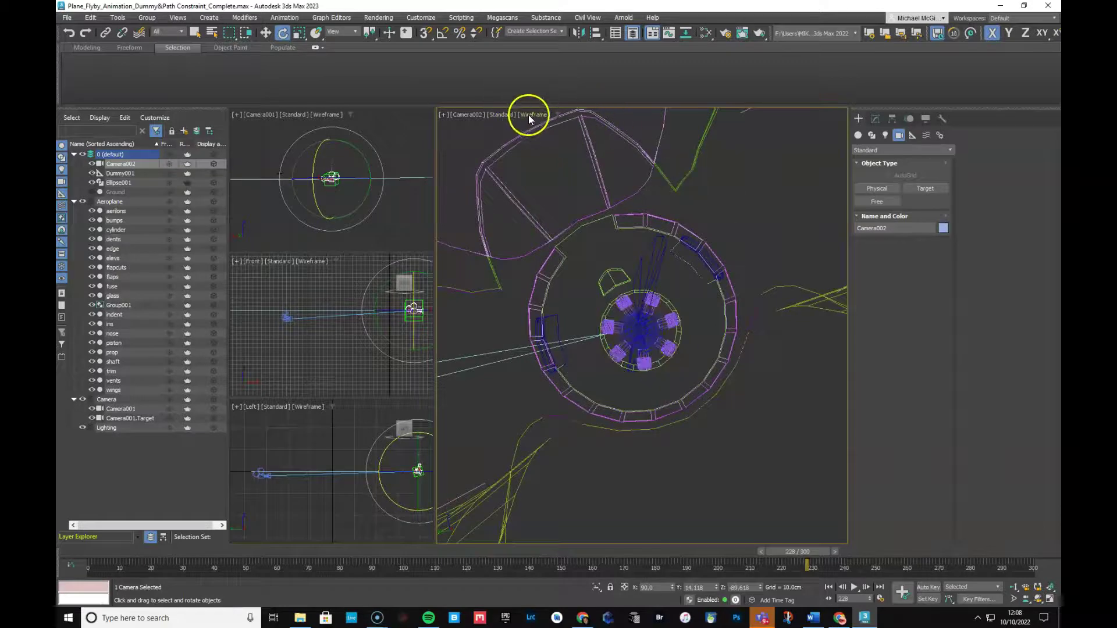
# Turn off Wireframe Override so the Camera002 view uses Default Shading
pyautogui.click(499, 115)
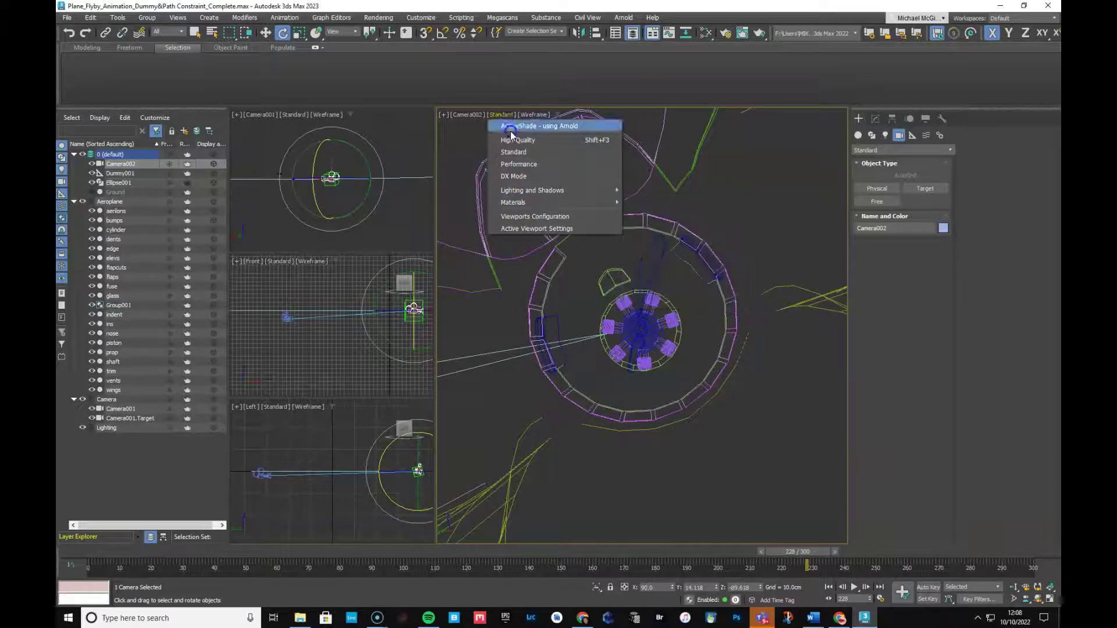
pyautogui.press('Escape')
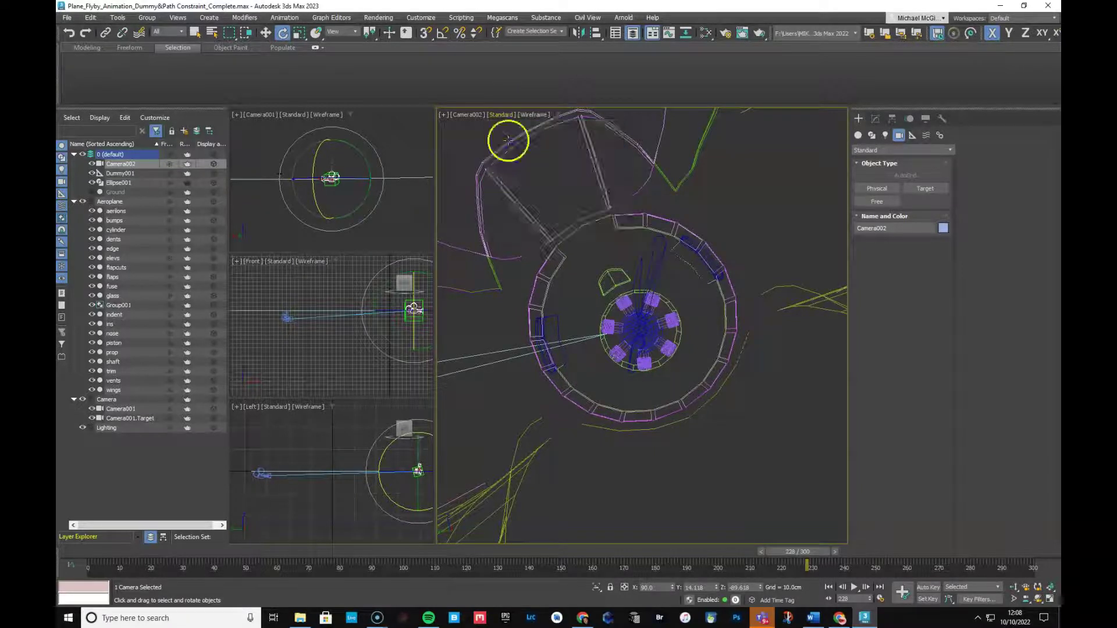
pyautogui.click(526, 115)
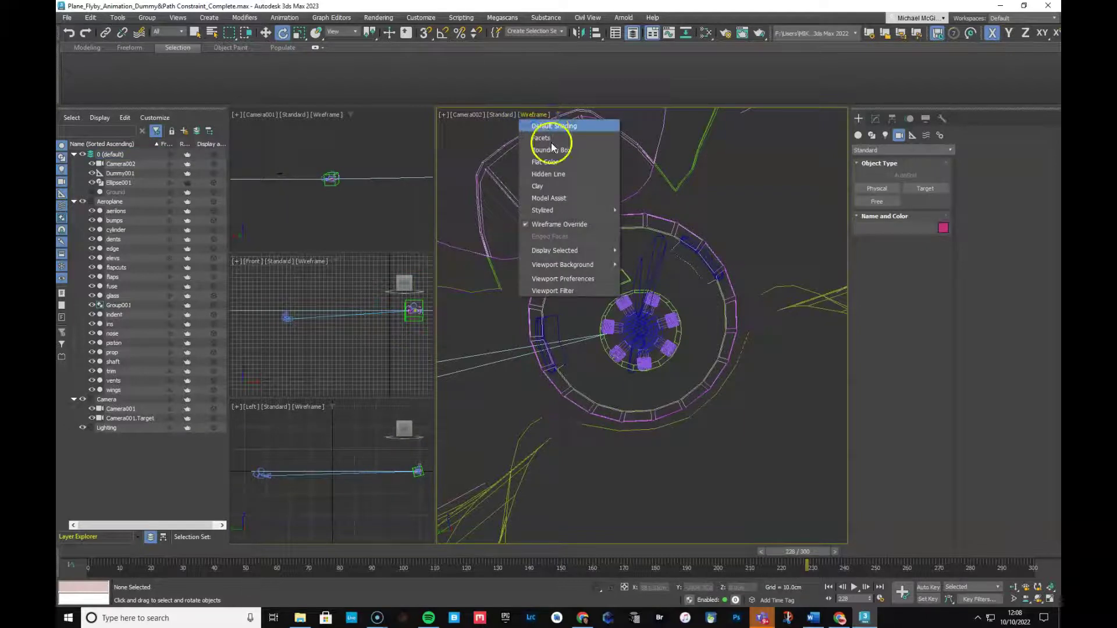
pyautogui.click(557, 225)
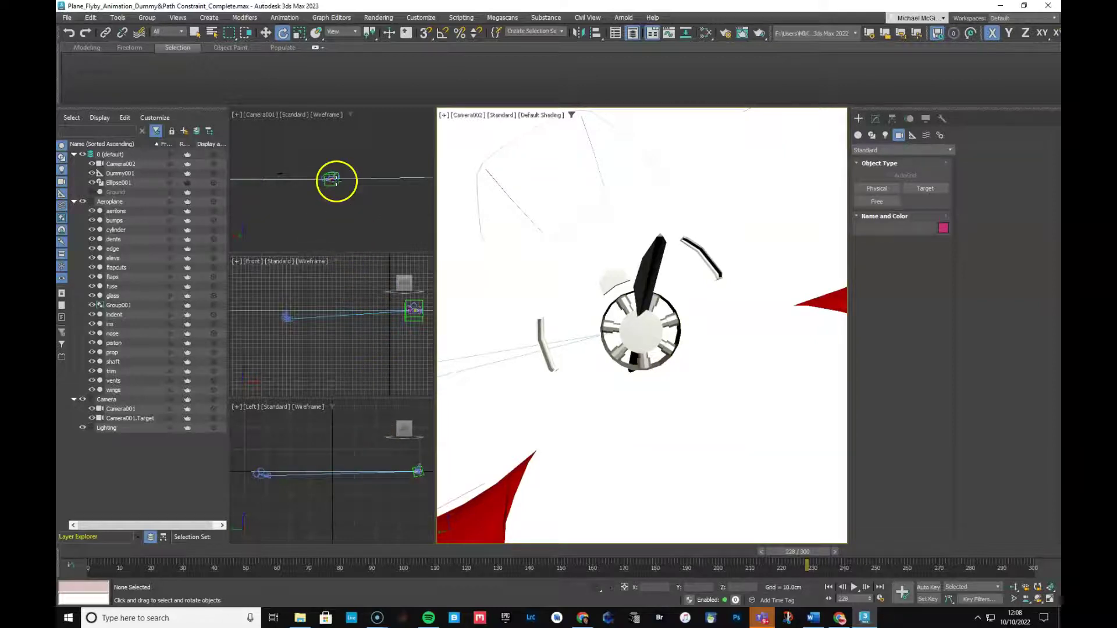
pyautogui.click(268, 34)
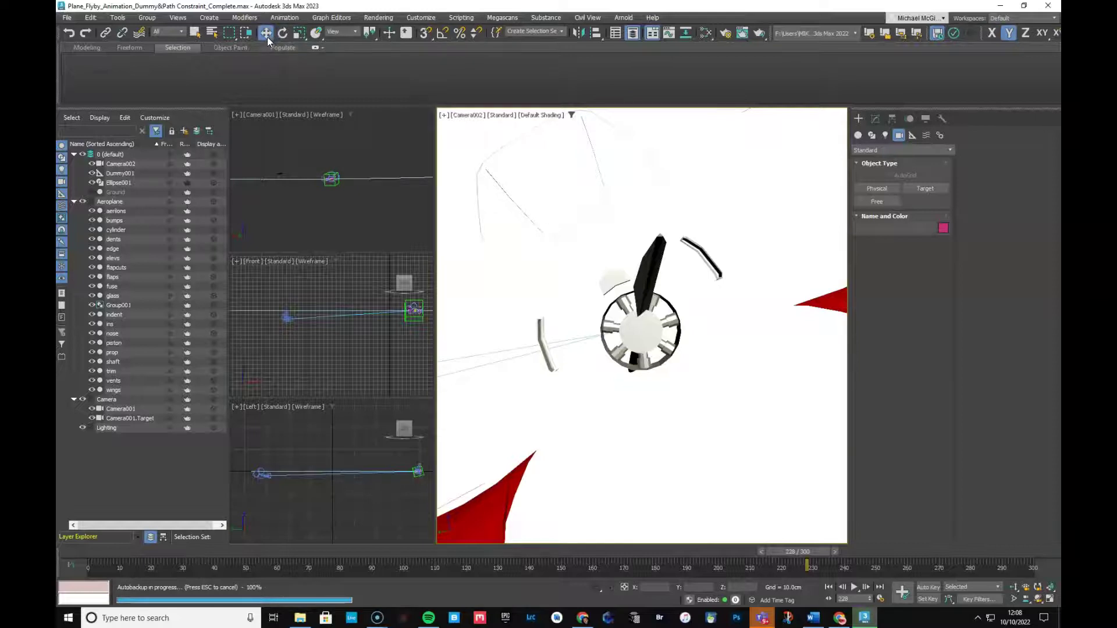
# Move Camera002 into the Camera layer in Scene Explorer
pyautogui.click(120, 164)
pyautogui.moveTo(120, 169); pyautogui.dragTo(120, 413)
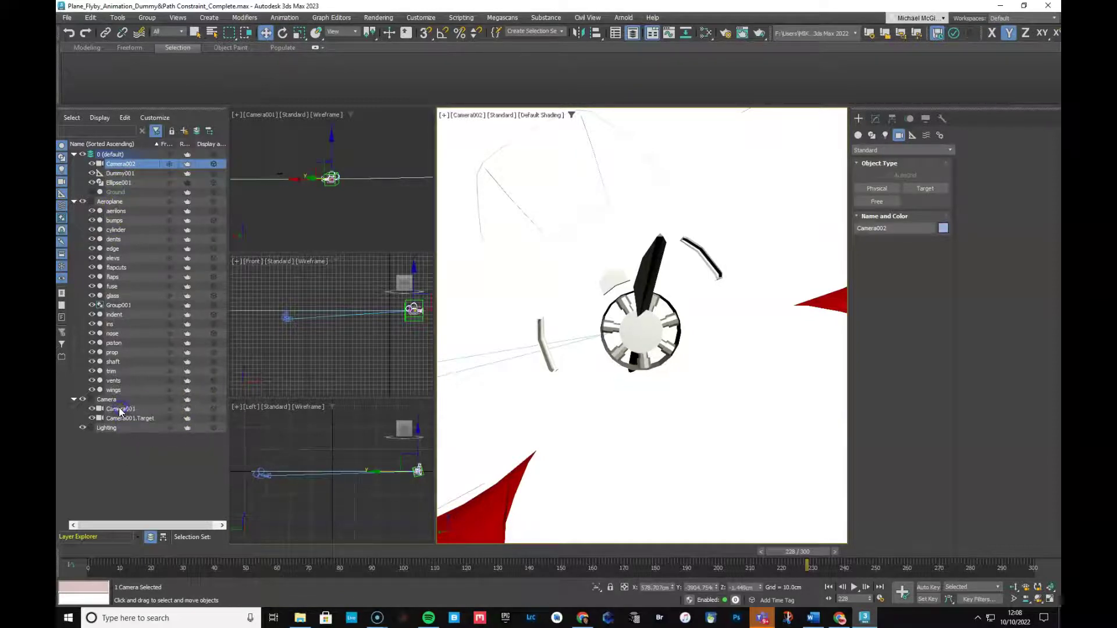
pyautogui.moveTo(121, 164); pyautogui.dragTo(117, 409)
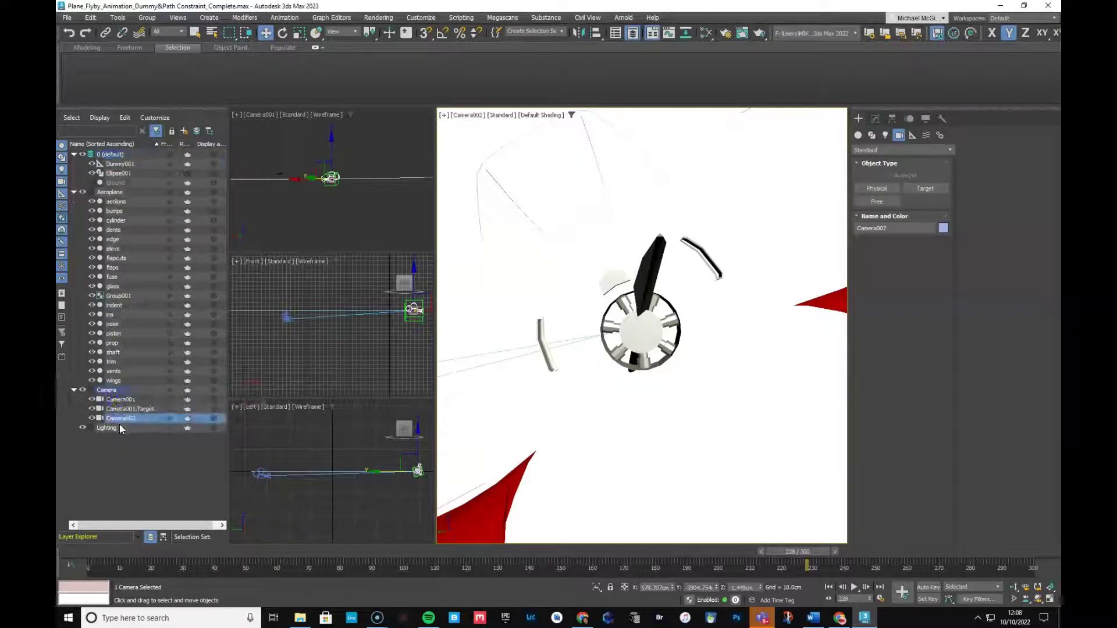
pyautogui.click(120, 424)
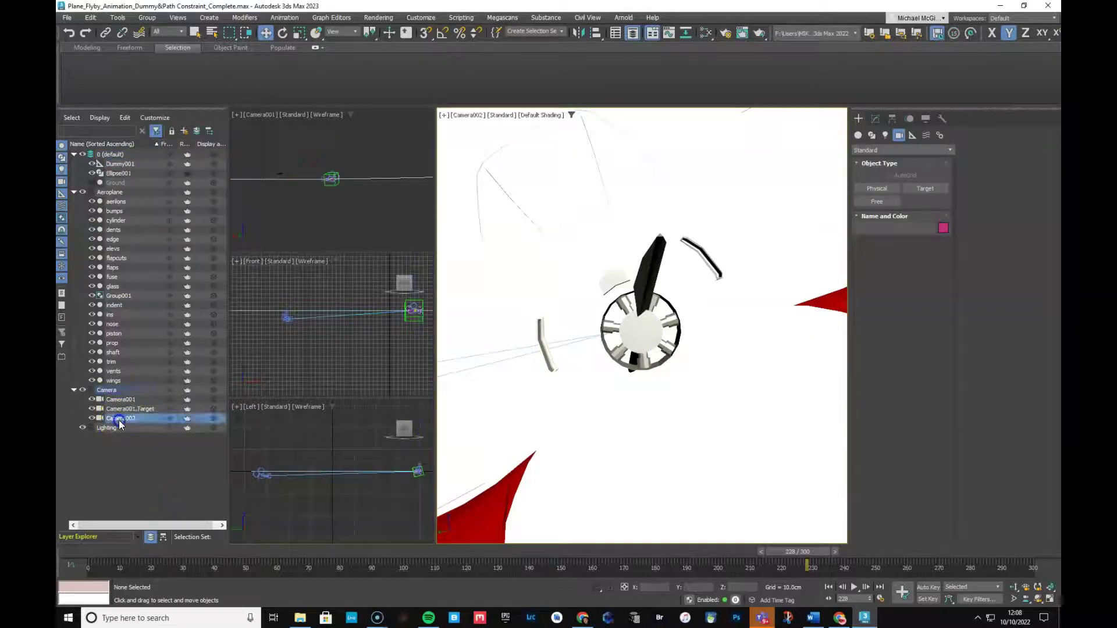
# Move Camera002 back and up behind the plane and tilt it down toward it
pyautogui.rightClick(302, 197)
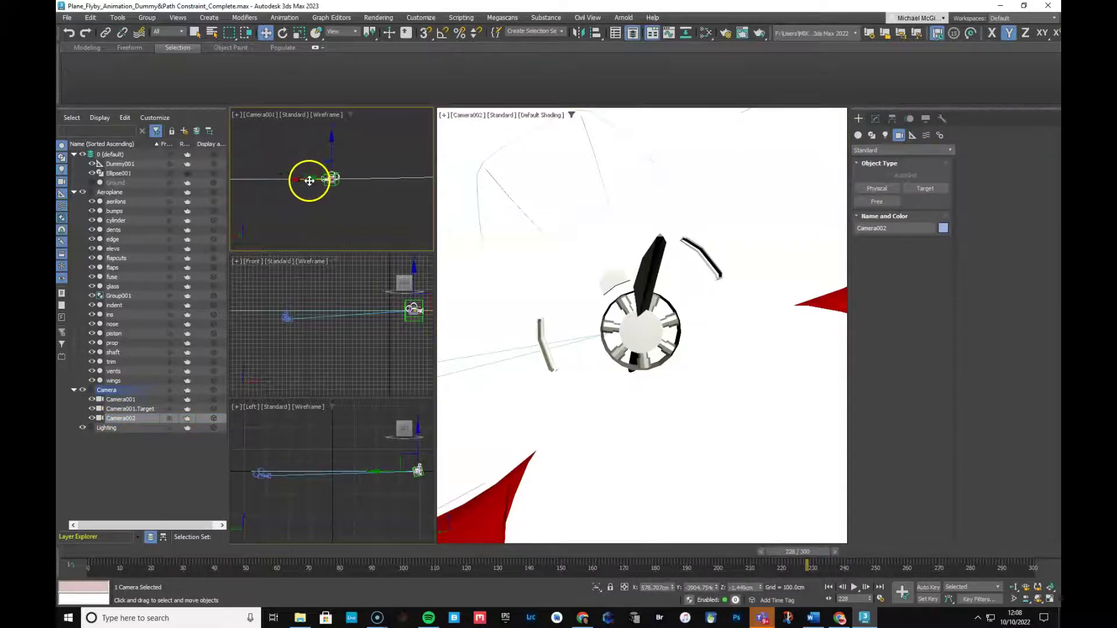
pyautogui.moveTo(310, 178); pyautogui.dragTo(319, 176)
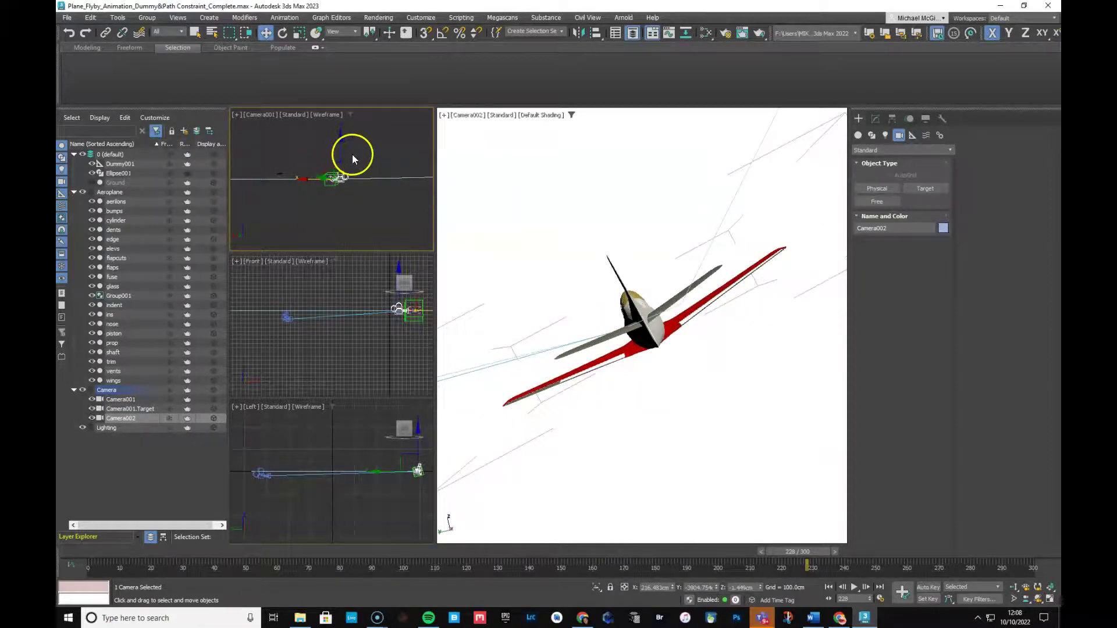
pyautogui.moveTo(341, 153); pyautogui.dragTo(342, 150)
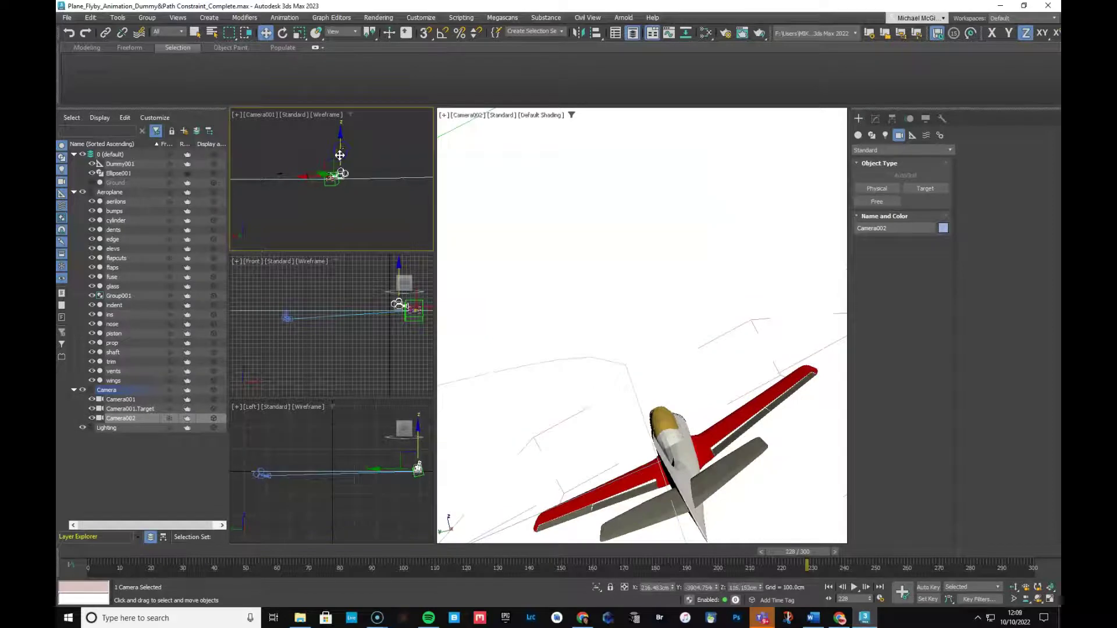
pyautogui.press('e')
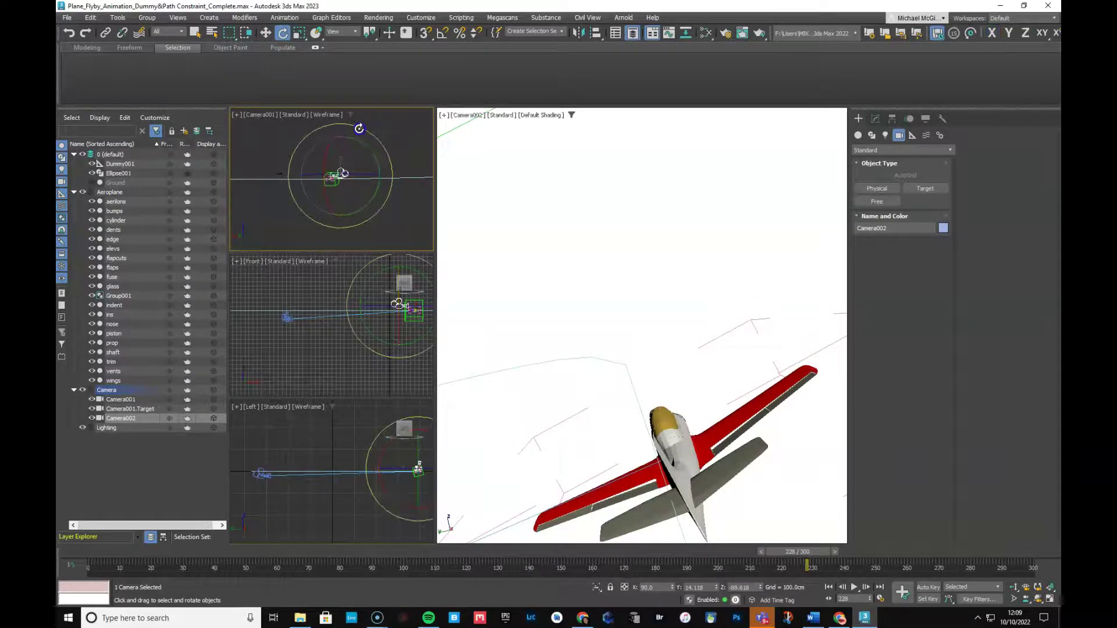
pyautogui.moveTo(359, 128); pyautogui.dragTo(353, 137)
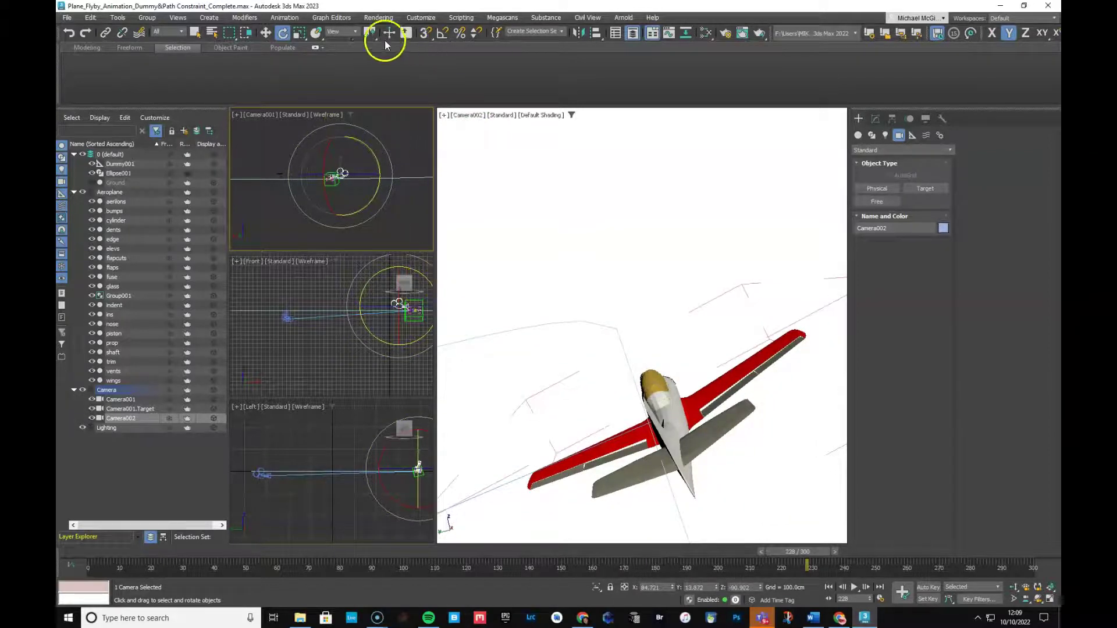
pyautogui.click(291, 19)
pyautogui.moveTo(317, 88)
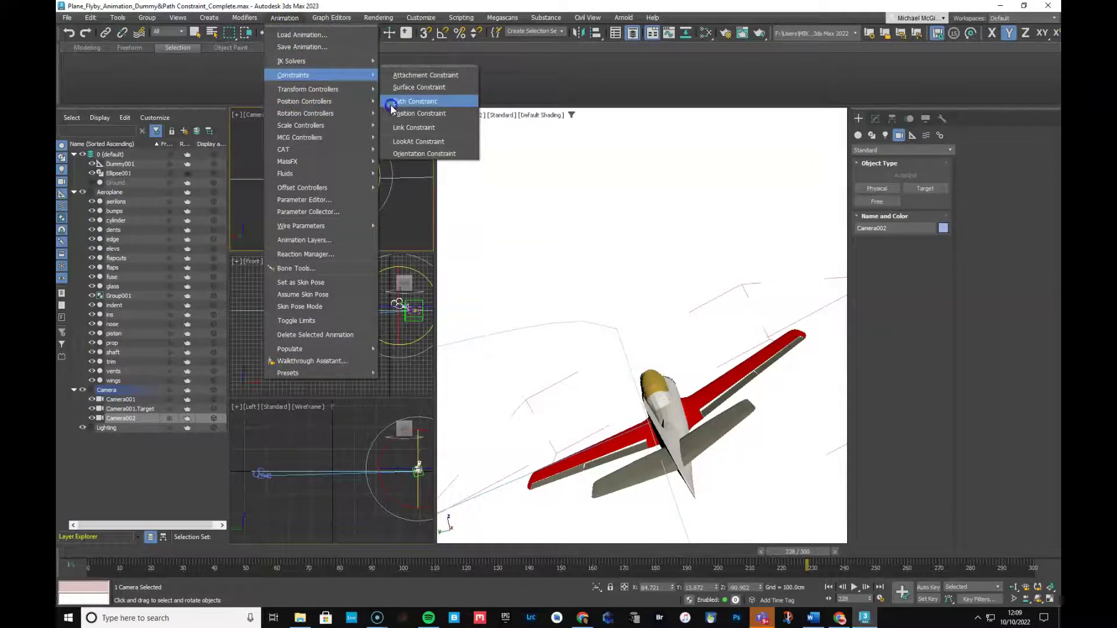
# Link-constrain Camera002 to Dummy001 via the Pick Object list and play the animation
pyautogui.click(400, 128)
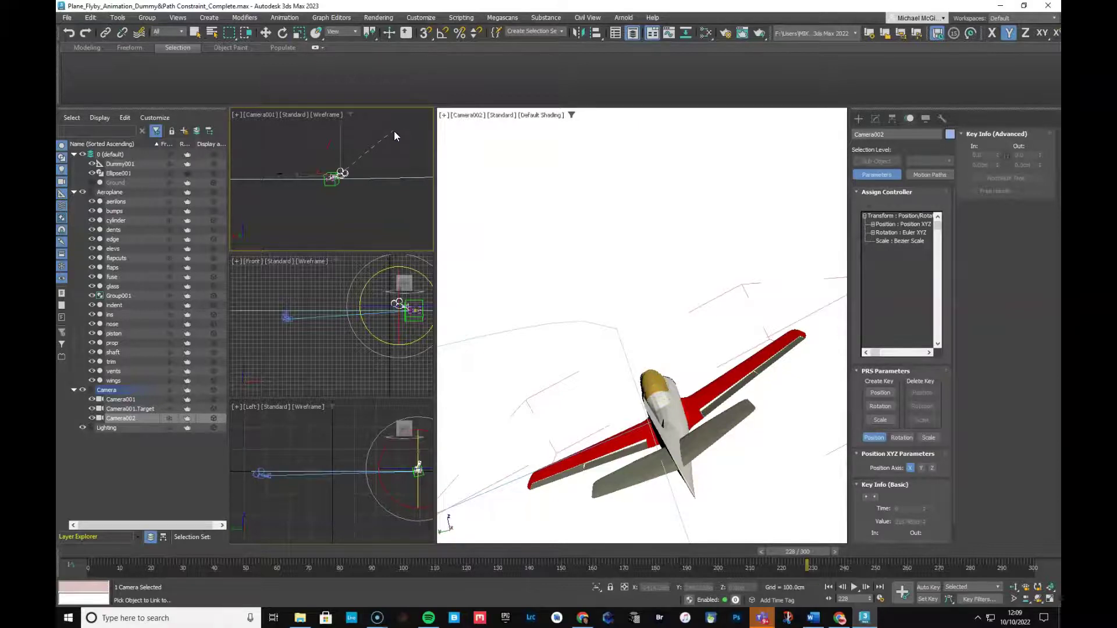
pyautogui.press('h')
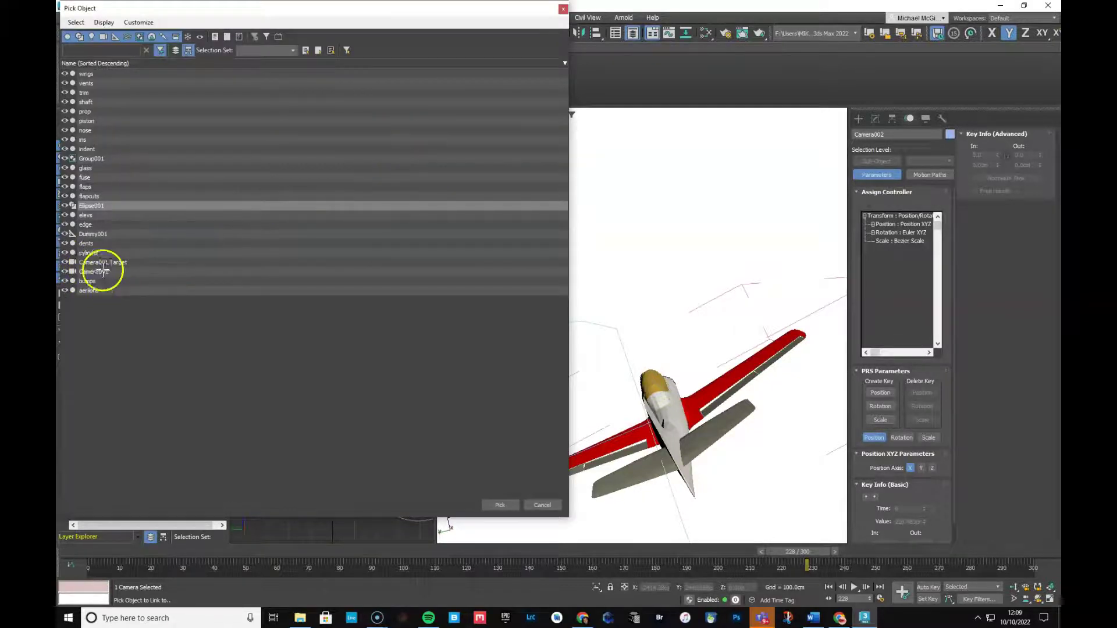
pyautogui.click(93, 234)
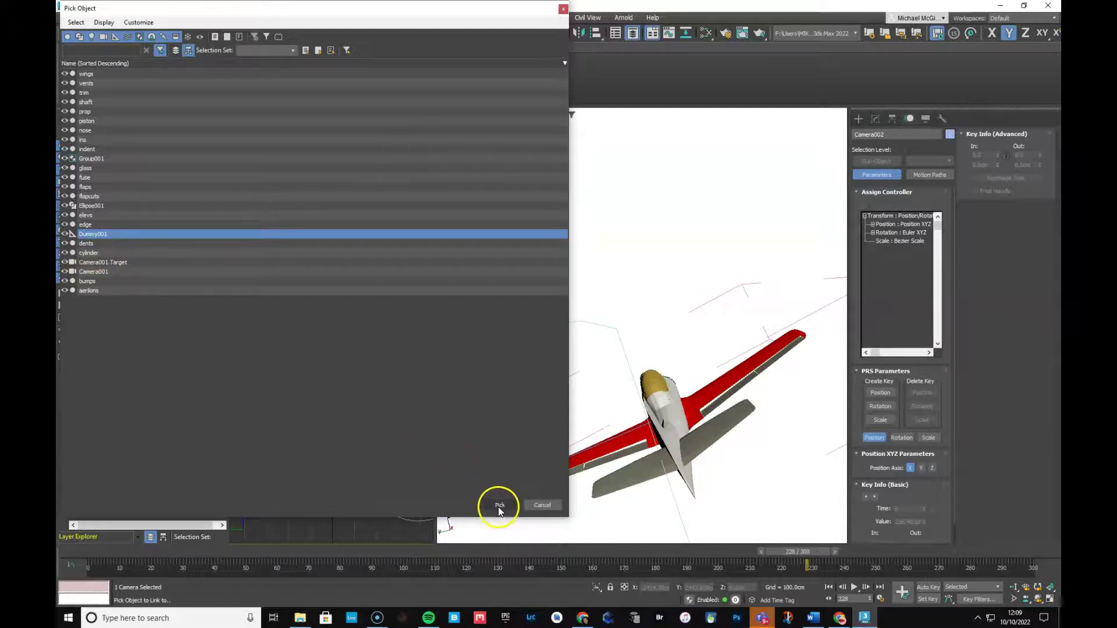
pyautogui.click(498, 506)
pyautogui.click(854, 587)
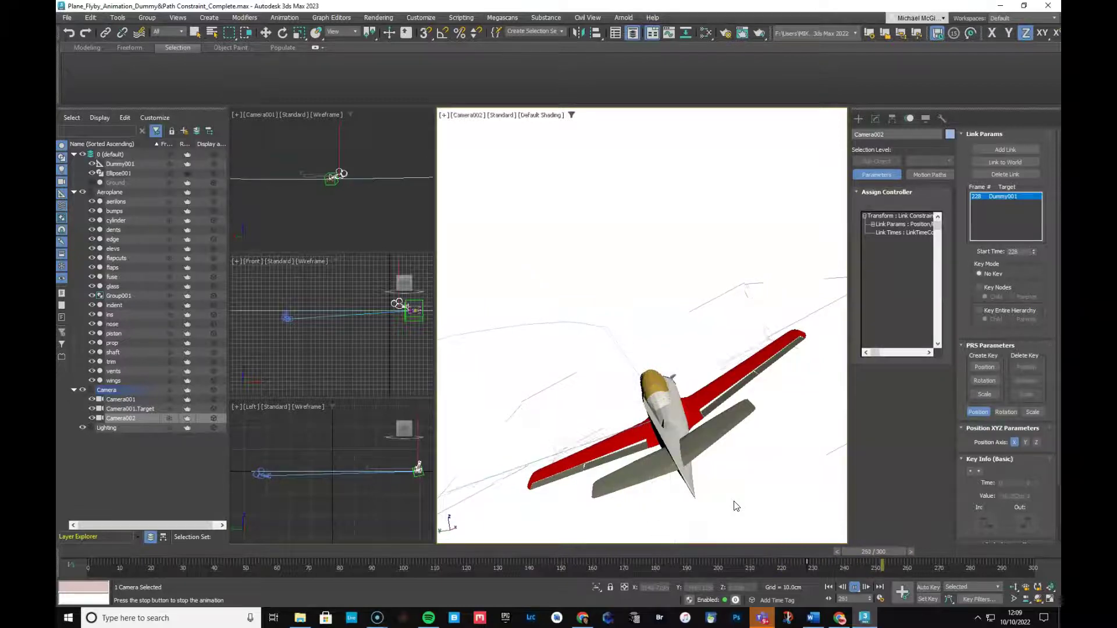
# Switch the large viewport to Camera001 during playback
pyautogui.click(726, 477)
pyautogui.click(472, 115)
pyautogui.moveTo(486, 130)
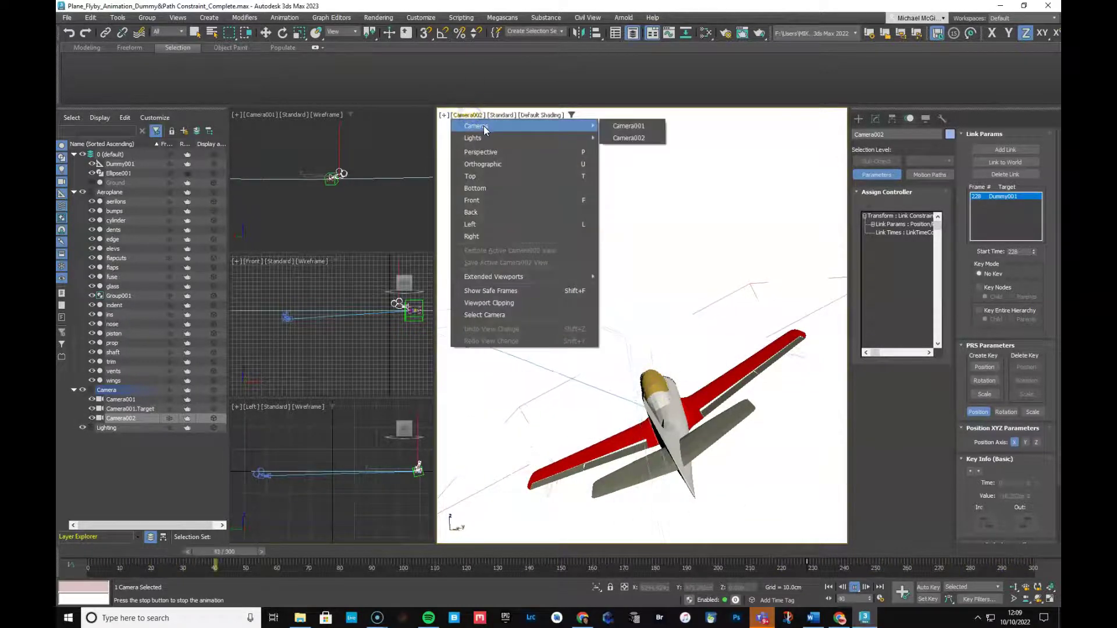
pyautogui.click(627, 126)
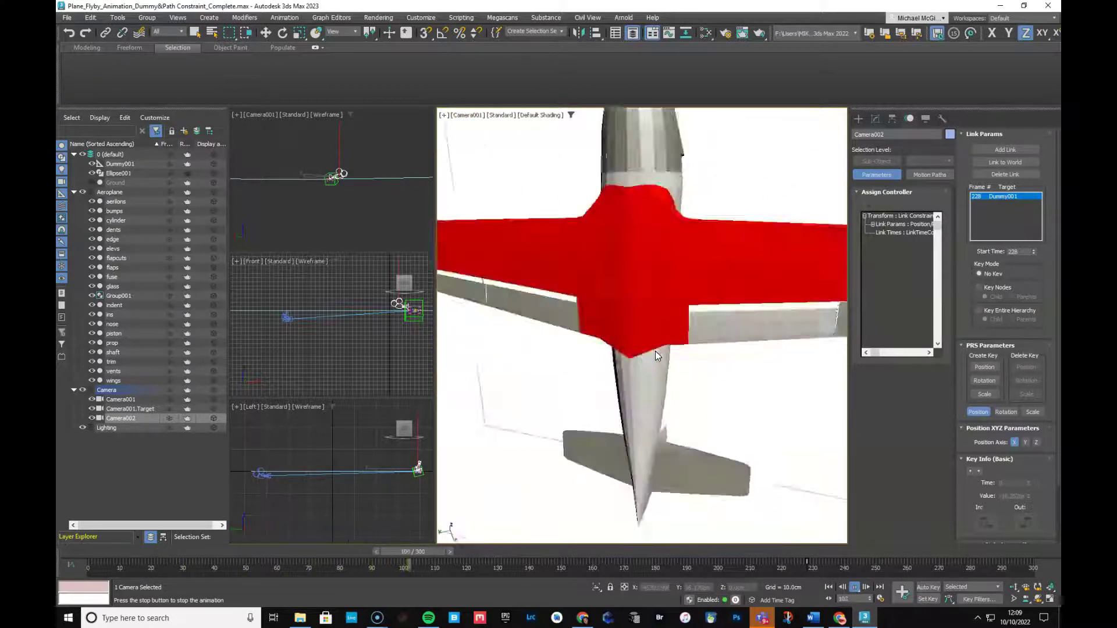
# Return the viewport to Camera002 and stop playback at frame 71
pyautogui.click(463, 116)
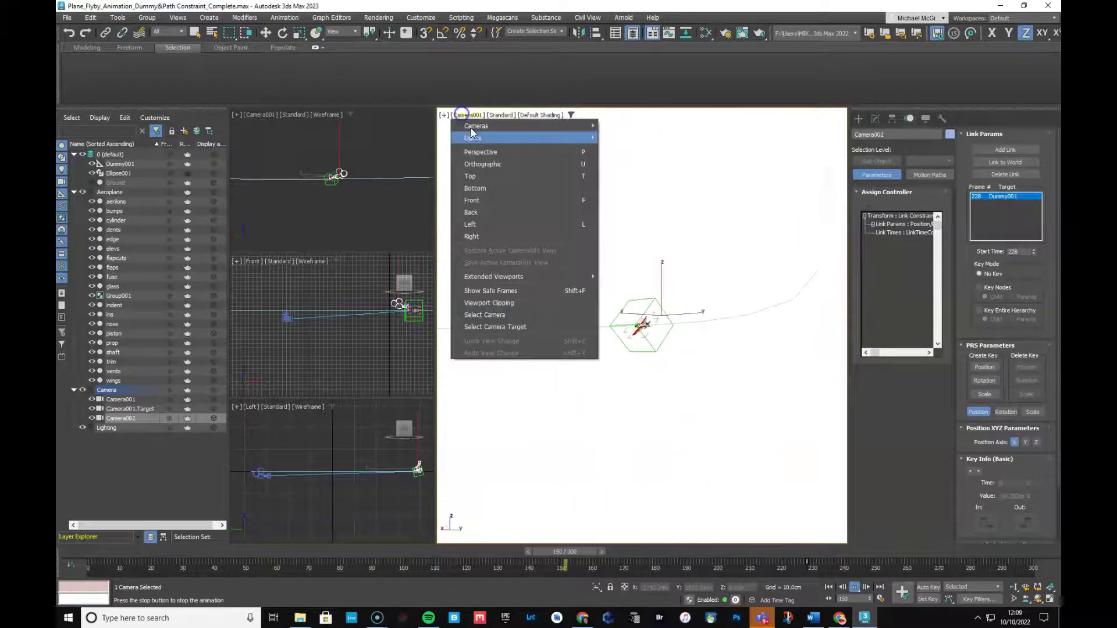
pyautogui.moveTo(541, 129)
pyautogui.click(656, 141)
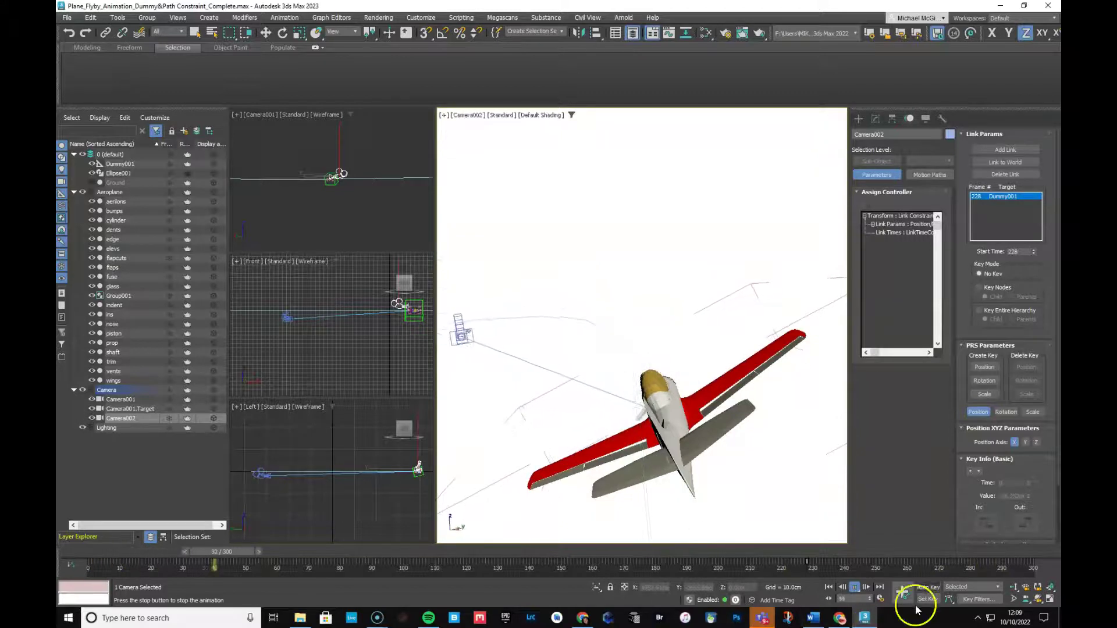
pyautogui.click(855, 587)
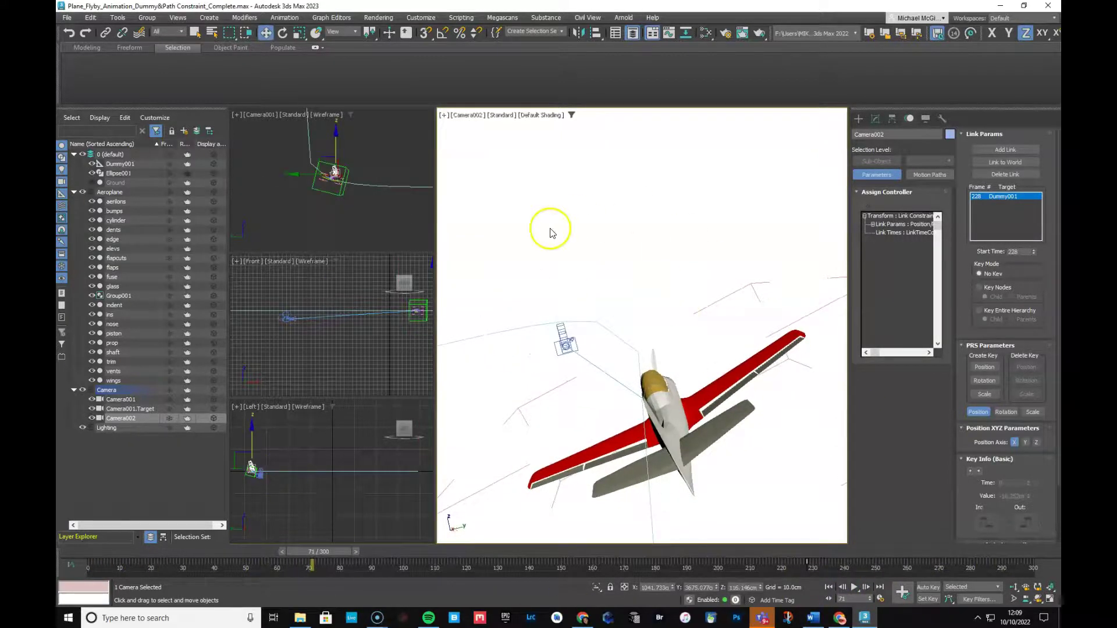